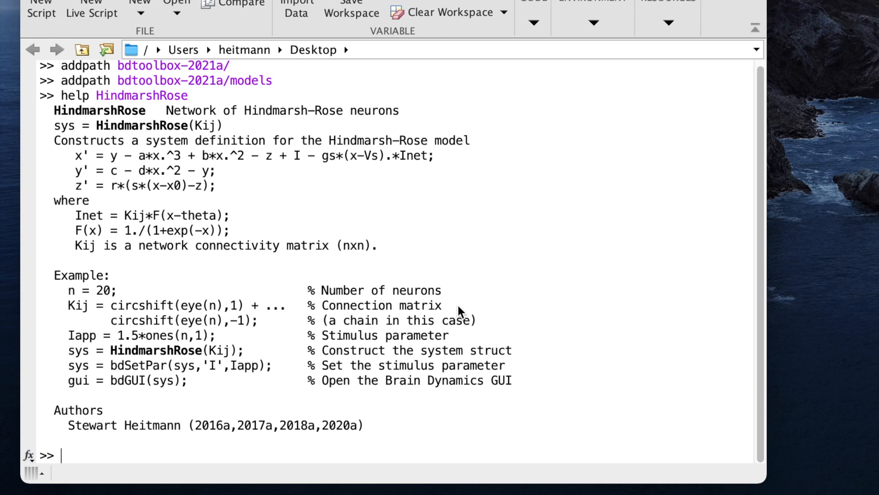
pyautogui.moveTo(44, 286); pyautogui.dragTo(133, 397)
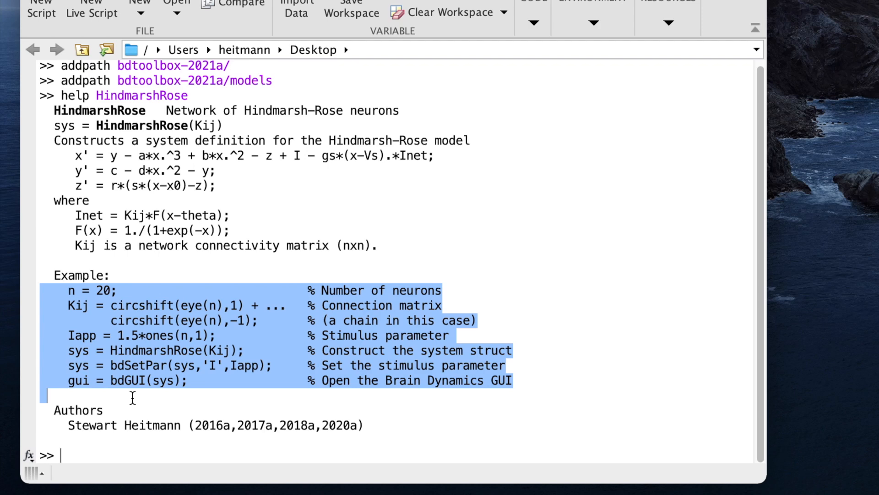
pyautogui.click(124, 298)
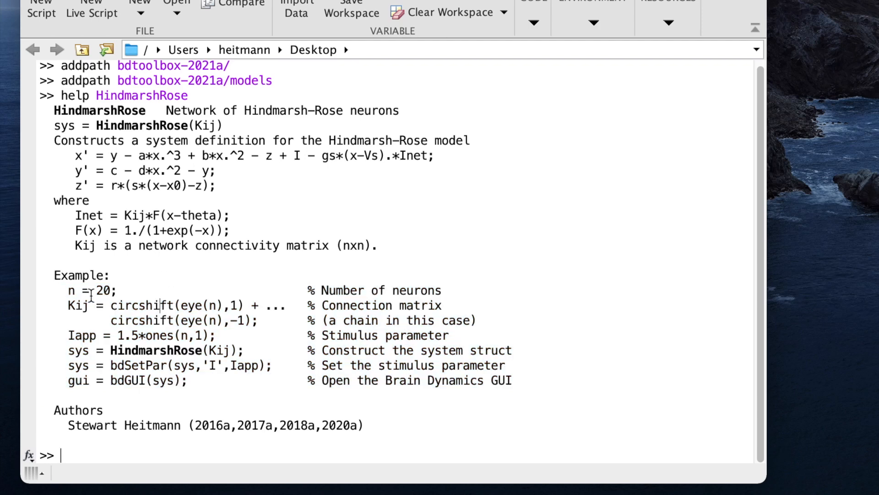
pyautogui.moveTo(42, 310); pyautogui.dragTo(41, 330)
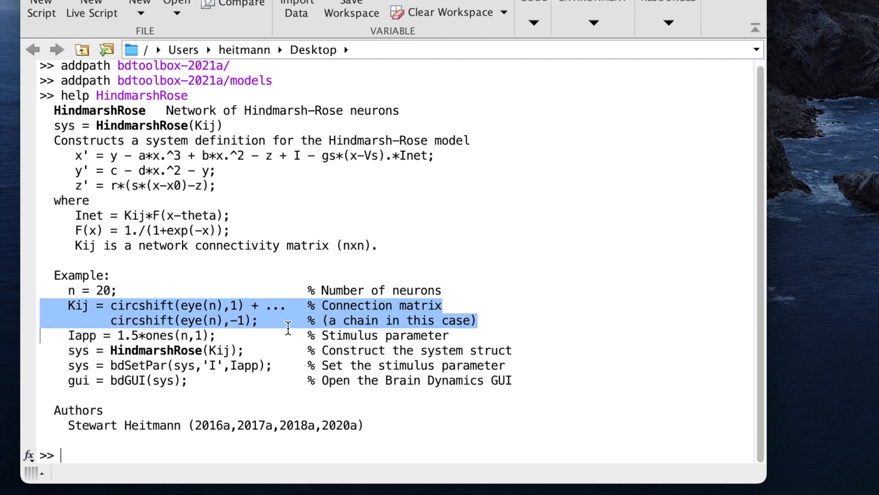
pyautogui.click(220, 280)
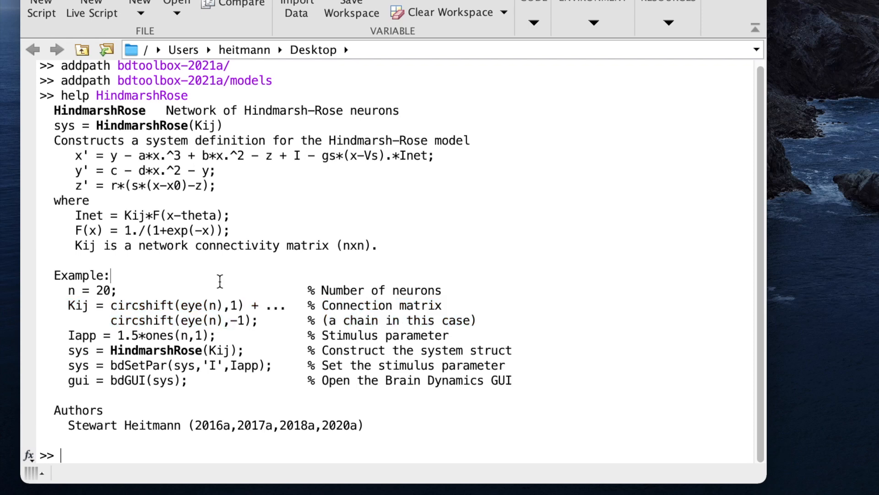
# Step: Evaluate the full example code from the HindmarshRose help text and enlarge the Brain Dynamics Toolbox window it opens
pyautogui.moveTo(39, 291); pyautogui.dragTo(36, 394)
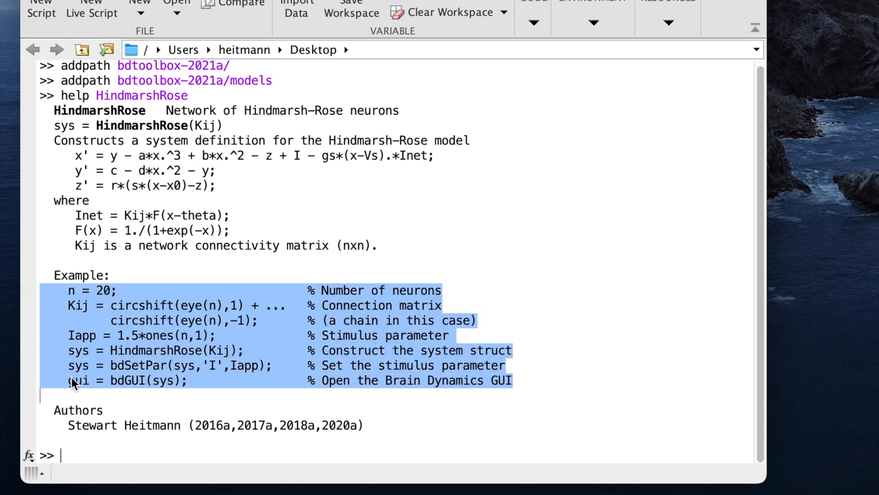
pyautogui.rightClick(169, 295)
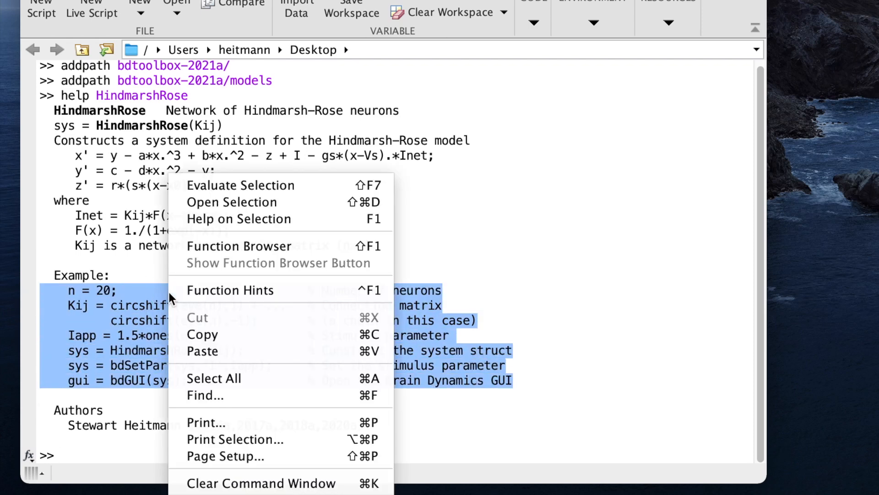
pyautogui.click(270, 189)
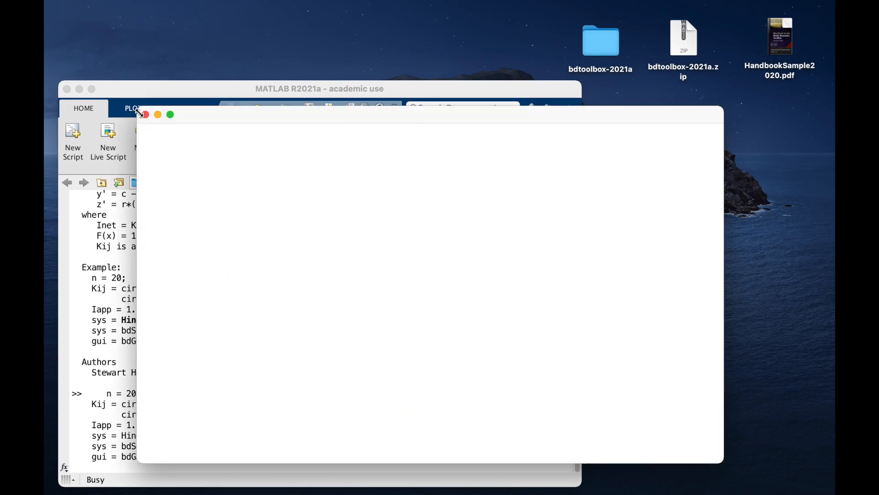
pyautogui.moveTo(140, 115); pyautogui.dragTo(51, 8)
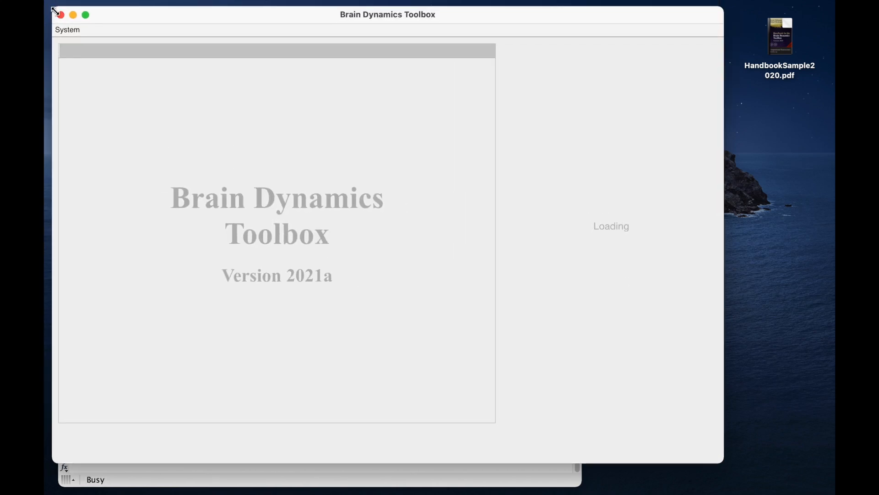
pyautogui.moveTo(724, 462); pyautogui.dragTo(768, 481)
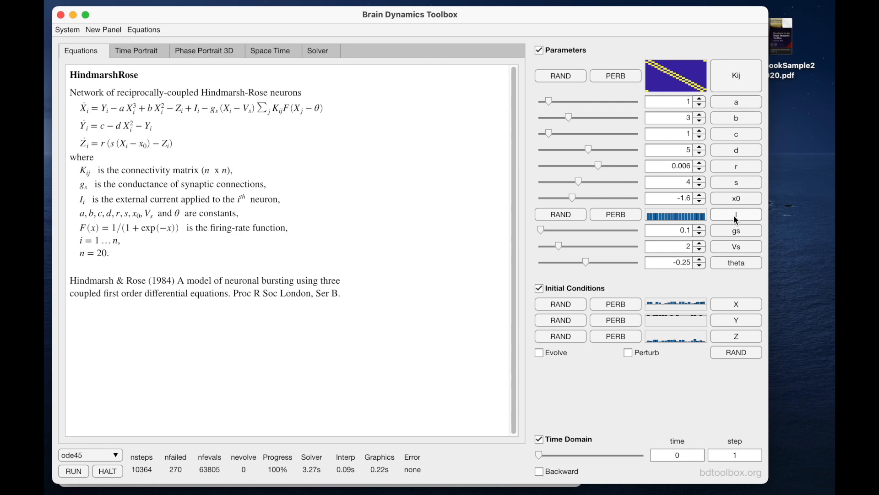
# Step: Show the time portrait and plot variable Z in its lower graph
pyautogui.click(131, 54)
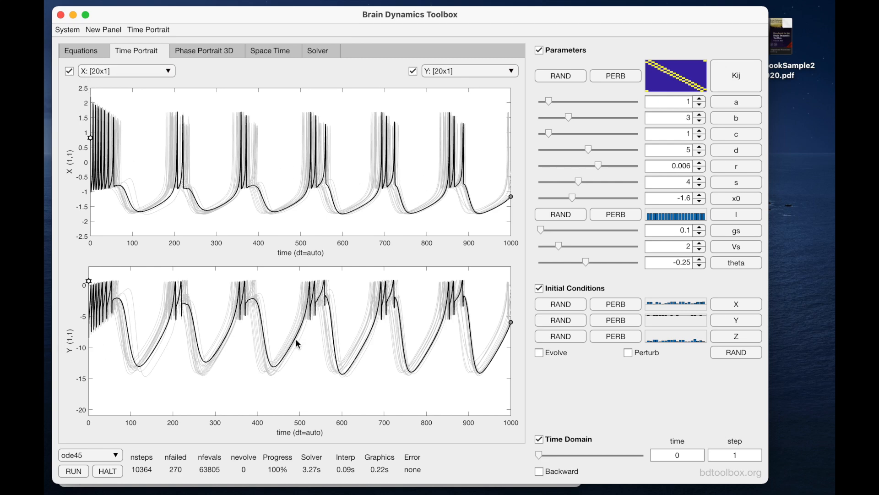
pyautogui.click(494, 71)
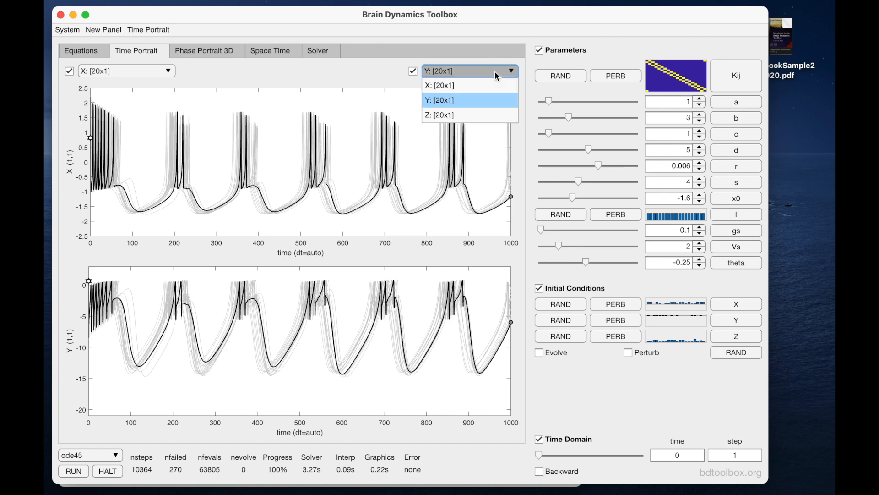
pyautogui.click(464, 115)
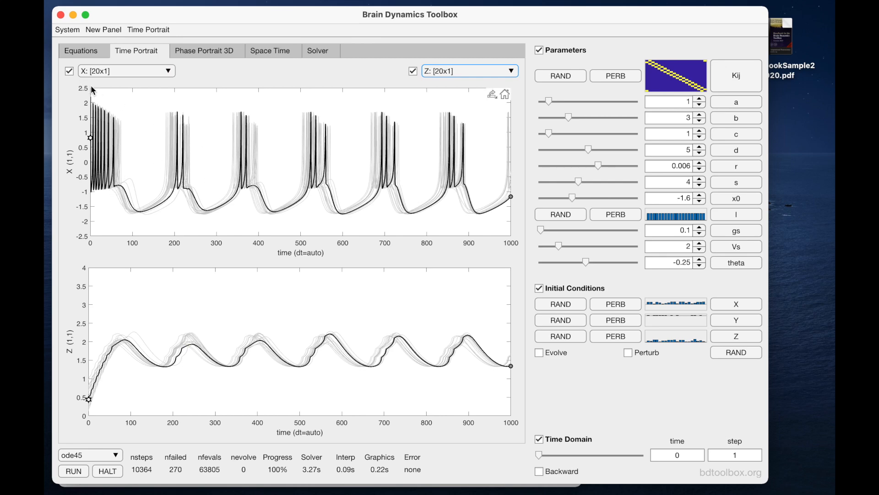
# Step: Highlight neuron 10 in the upper X graph of the time portrait
pyautogui.click(69, 71)
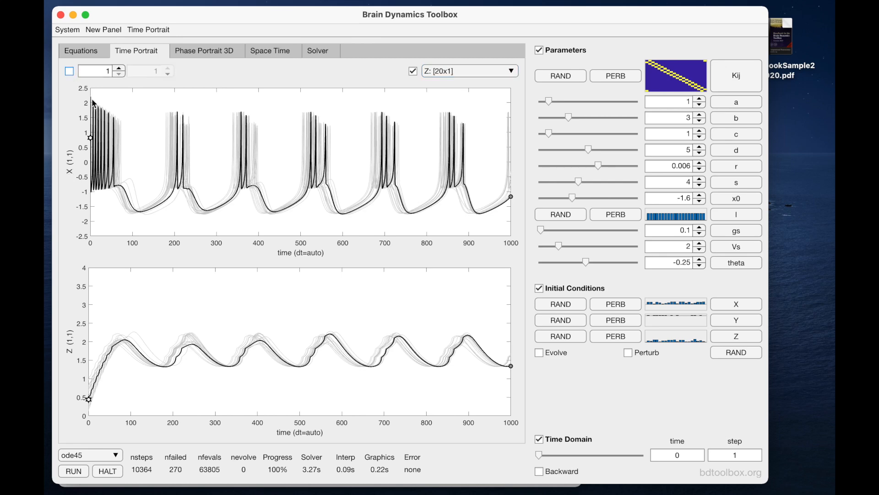
pyautogui.click(120, 69)
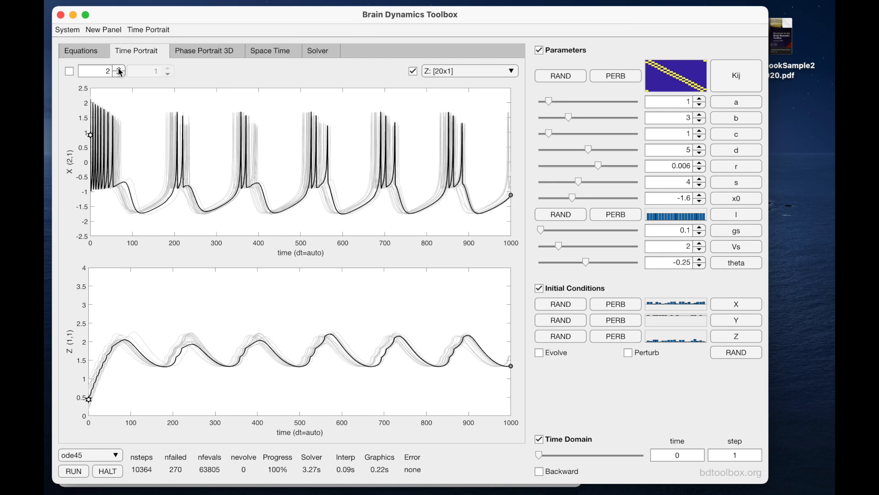
pyautogui.click(119, 68)
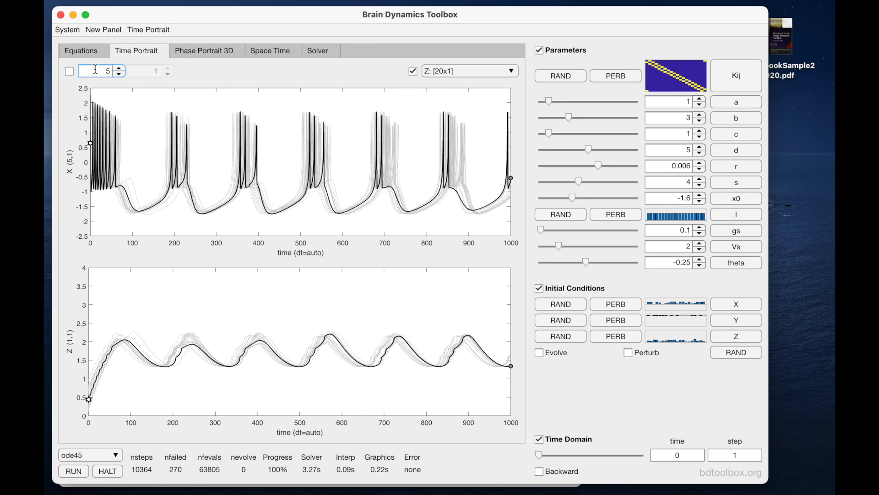
pyautogui.write('10')
pyautogui.press('Return')
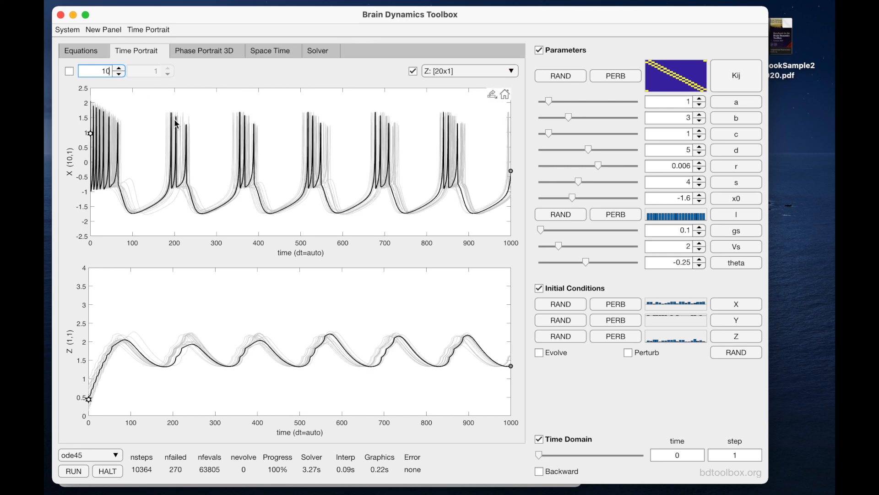
# Step: Plot X for neuron 11 in the lower time portrait graph and bring back the variable selectors for both graphs
pyautogui.click(437, 72)
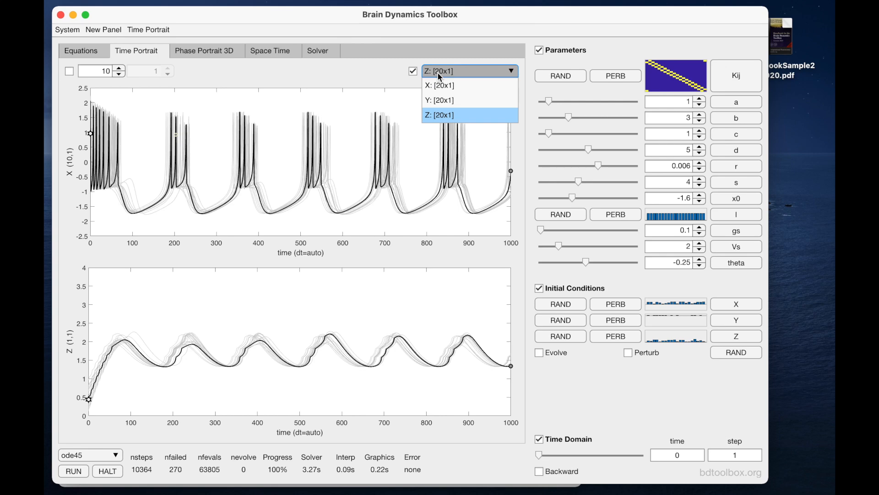
pyautogui.click(438, 82)
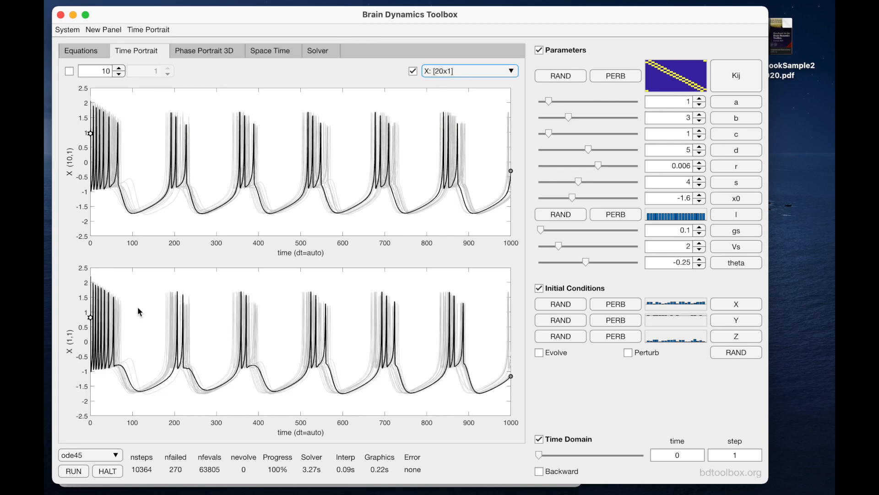
pyautogui.click(413, 72)
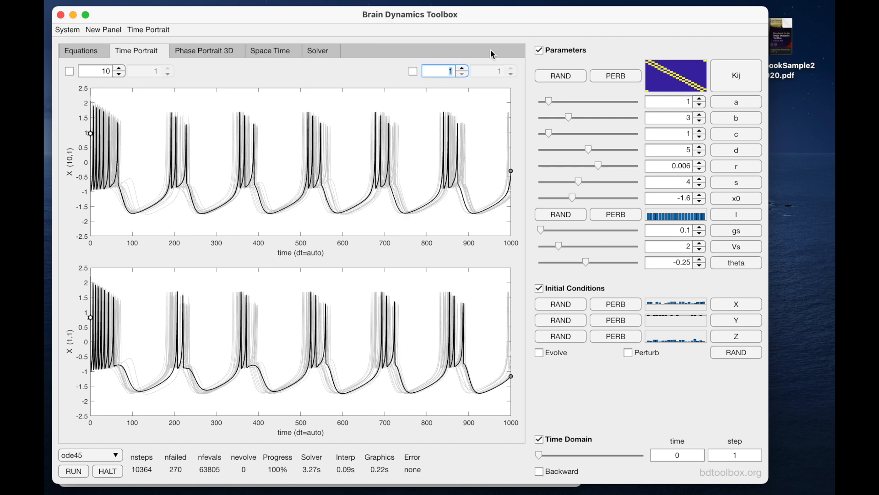
pyautogui.write('11')
pyautogui.press('Return')
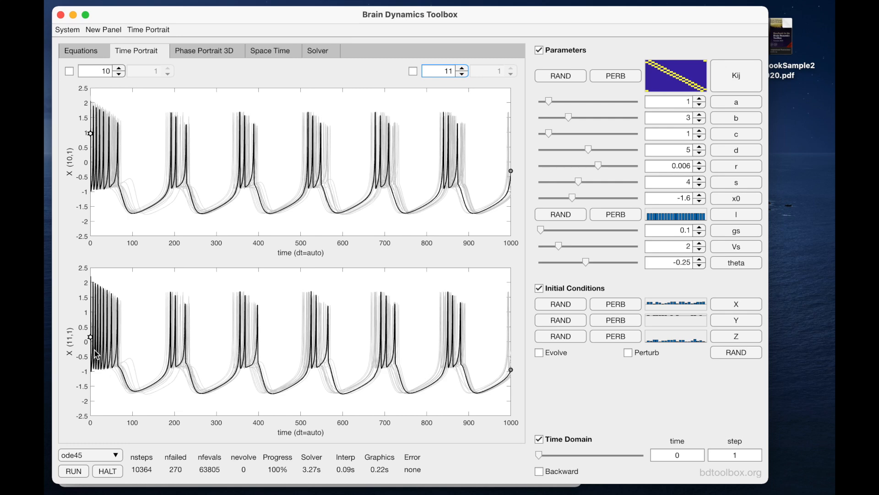
pyautogui.click(413, 71)
pyautogui.click(70, 71)
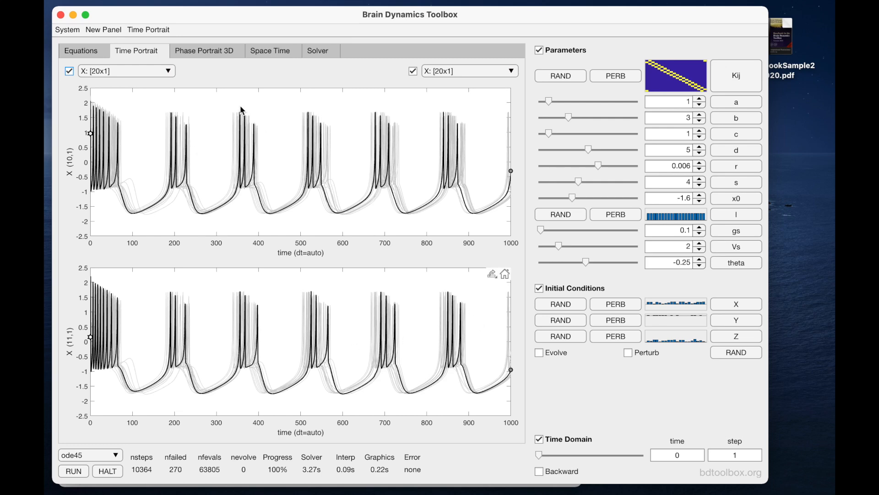
# Step: View the 3D phase portrait of the network and close that panel
pyautogui.click(220, 51)
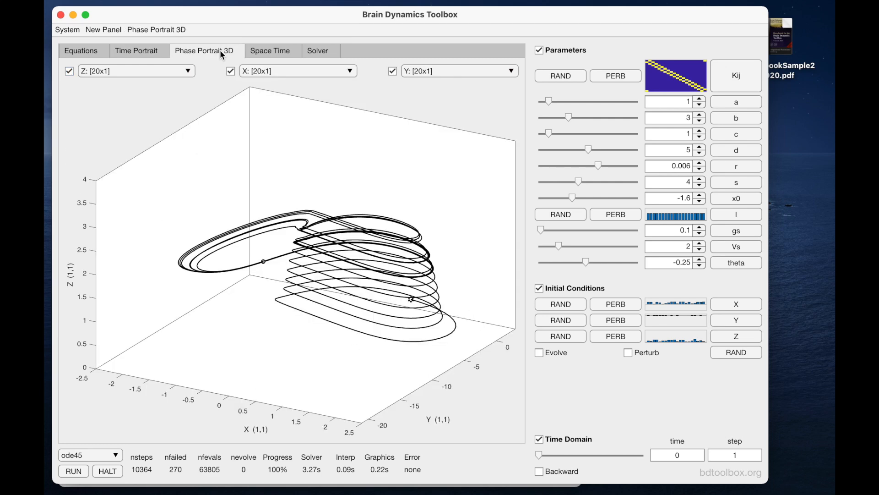
pyautogui.click(172, 30)
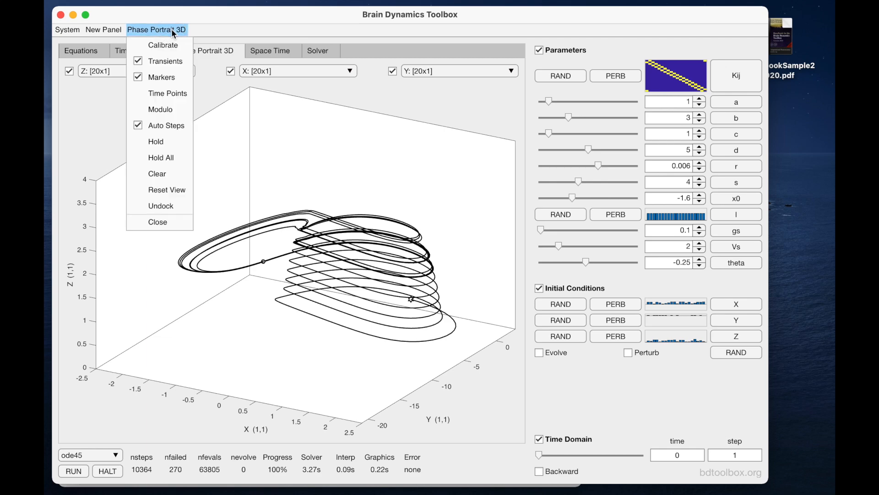
pyautogui.click(159, 222)
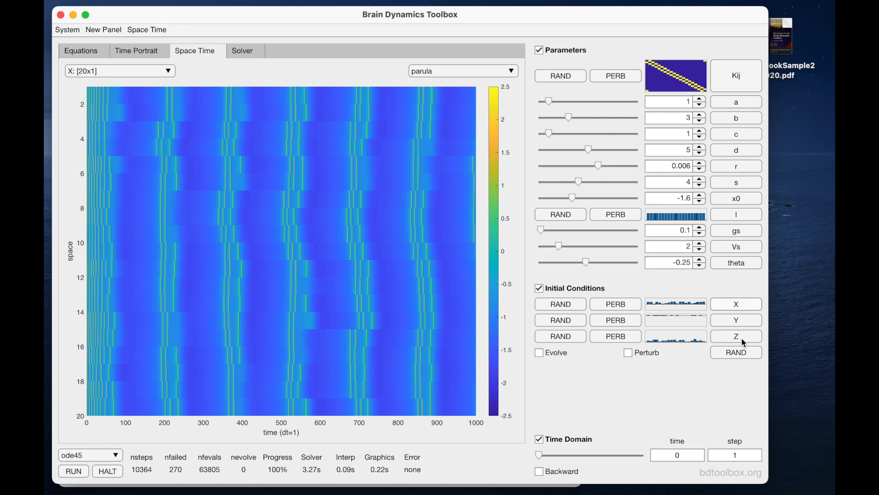
# Step: Randomise all initial conditions twice with the space-time plot shown and once more with the time portrait shown
pyautogui.click(742, 354)
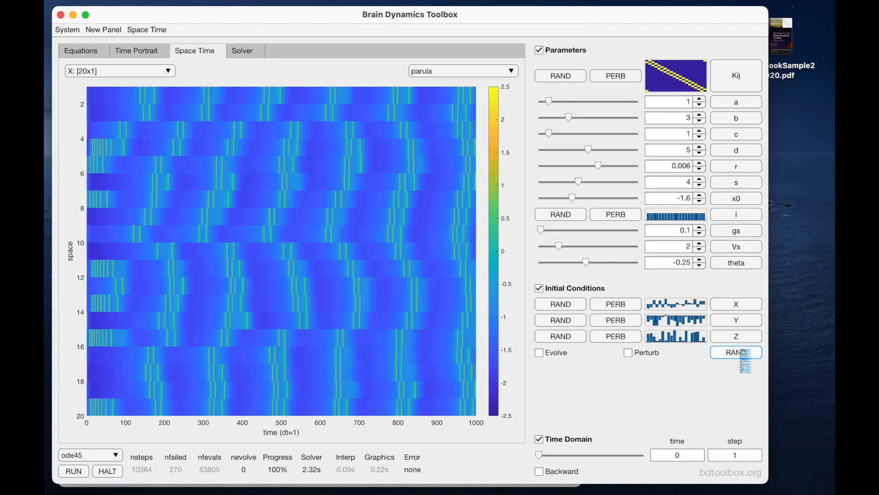
pyautogui.click(741, 355)
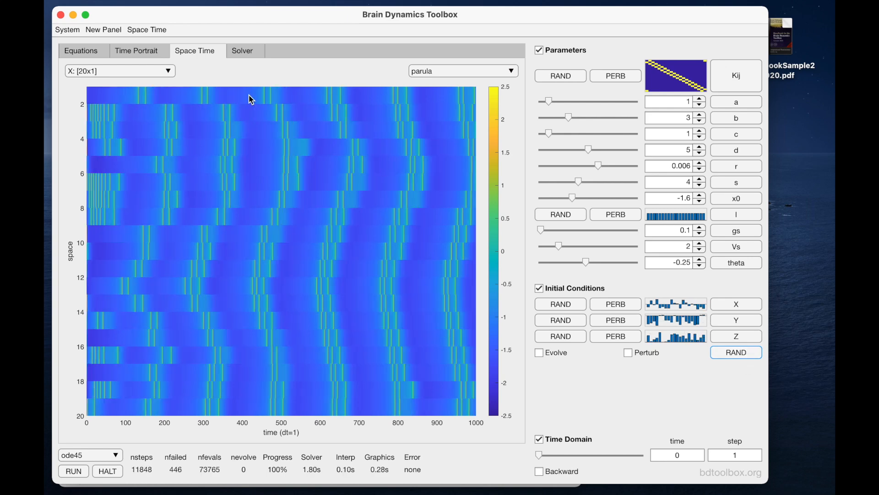
pyautogui.click(151, 53)
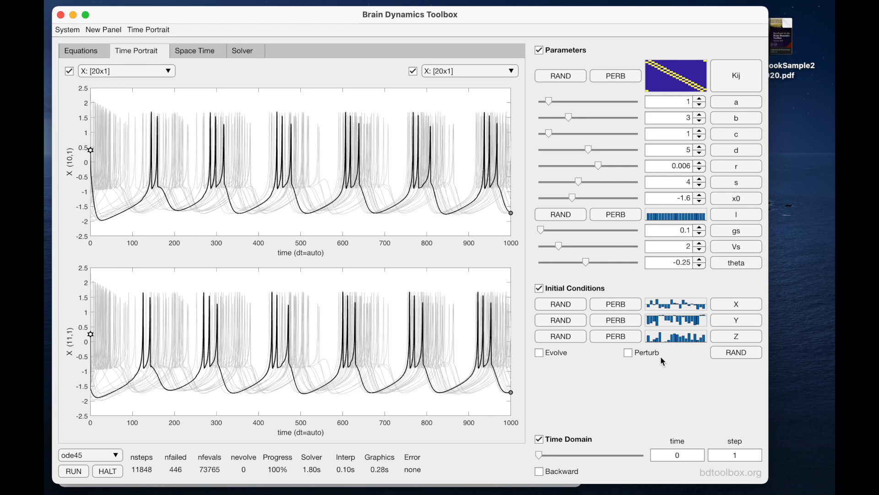
pyautogui.click(738, 355)
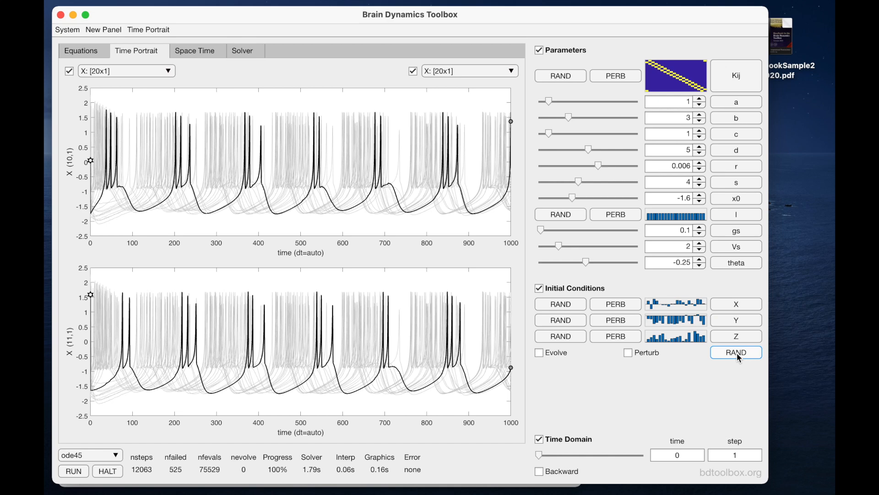
# Step: Review the model equations and increase the synaptic conductance gs to 0.35 with the space-time plot shown
pyautogui.click(84, 51)
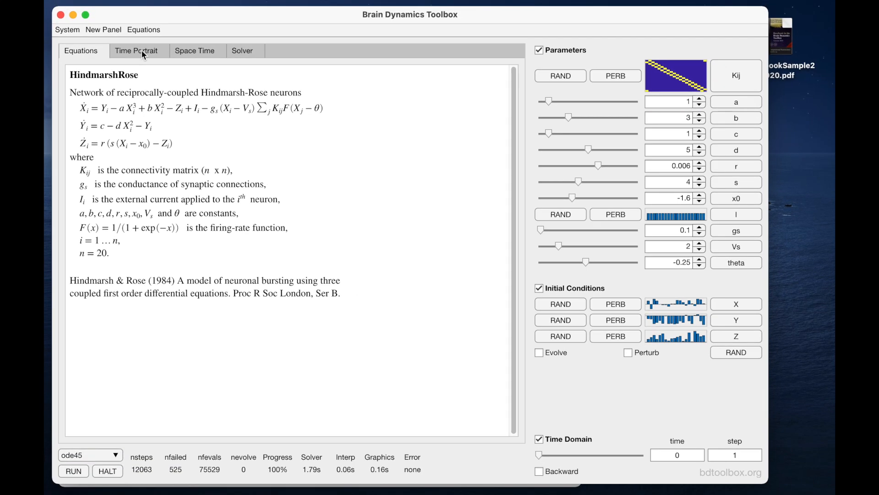
pyautogui.click(144, 54)
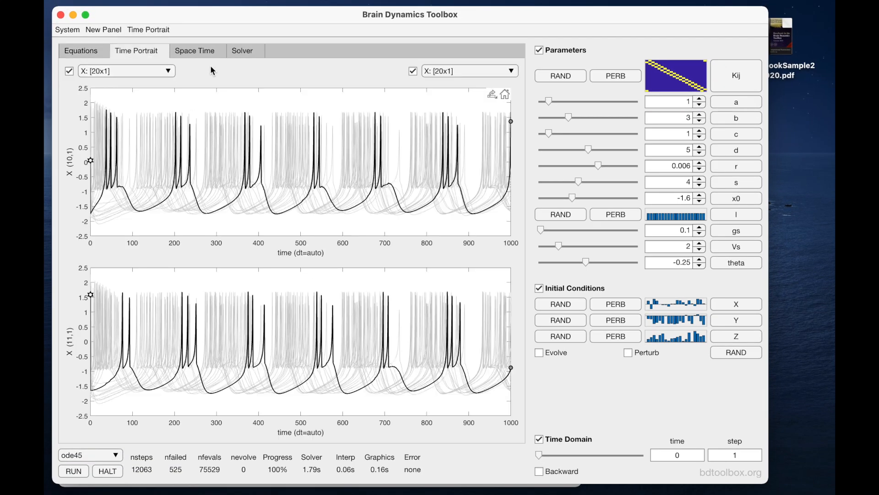
pyautogui.click(201, 52)
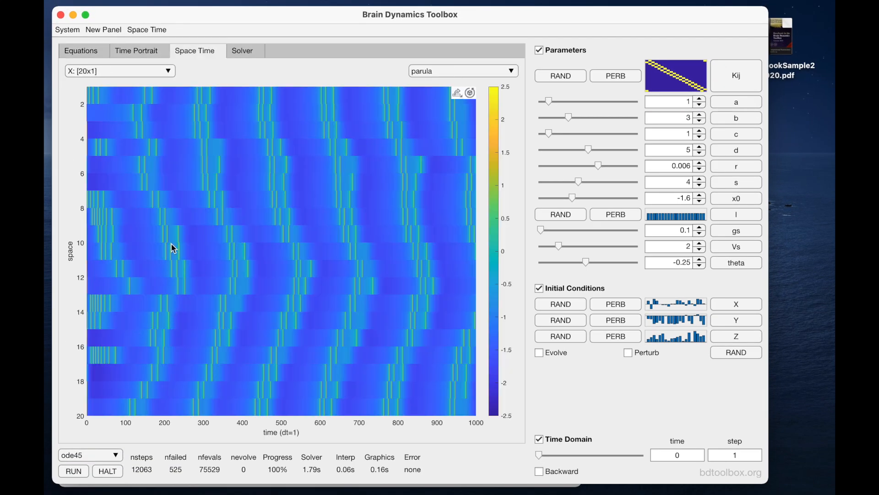
pyautogui.click(699, 227)
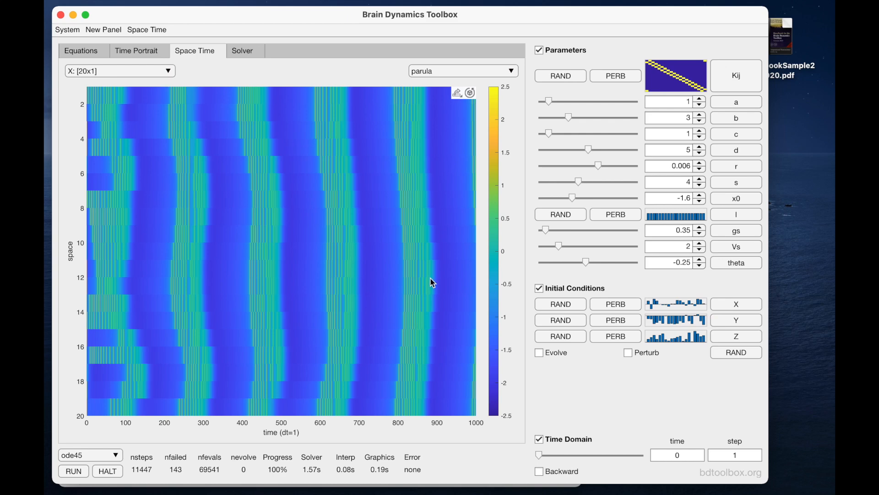
# Step: Randomise all initial conditions three more times to compare the space-time patterns at the stronger synaptic coupling
pyautogui.click(742, 356)
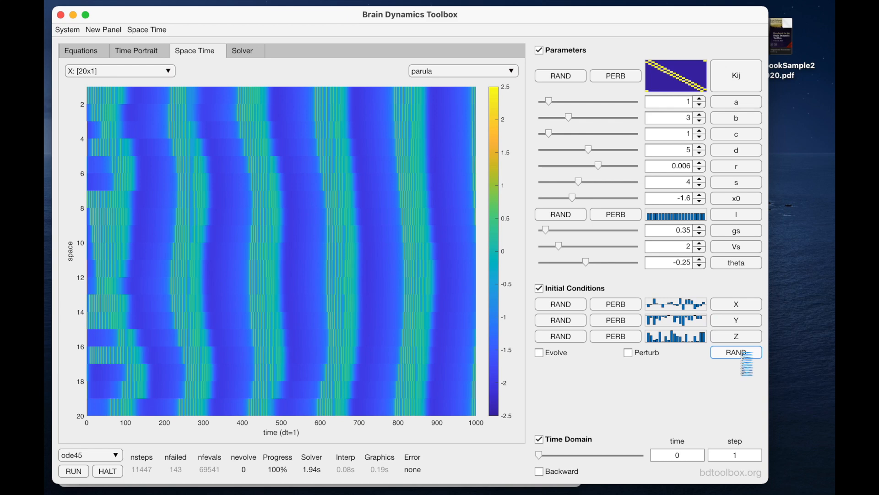
pyautogui.click(741, 353)
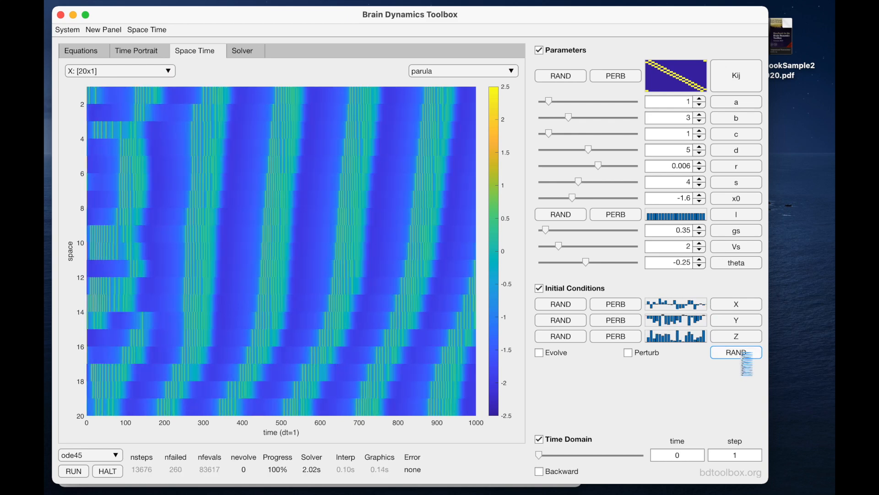
pyautogui.click(743, 357)
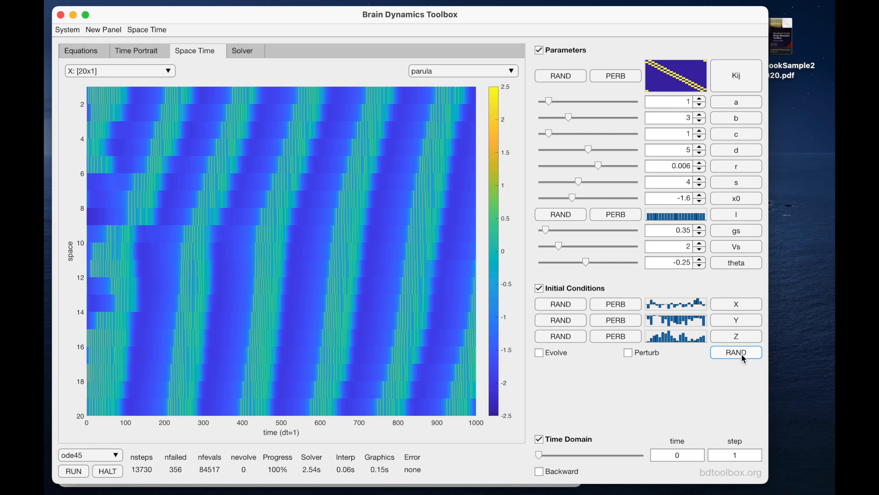
# Step: Randomise all initial conditions once more and compare the resulting time portrait with the space-time plot
pyautogui.click(742, 355)
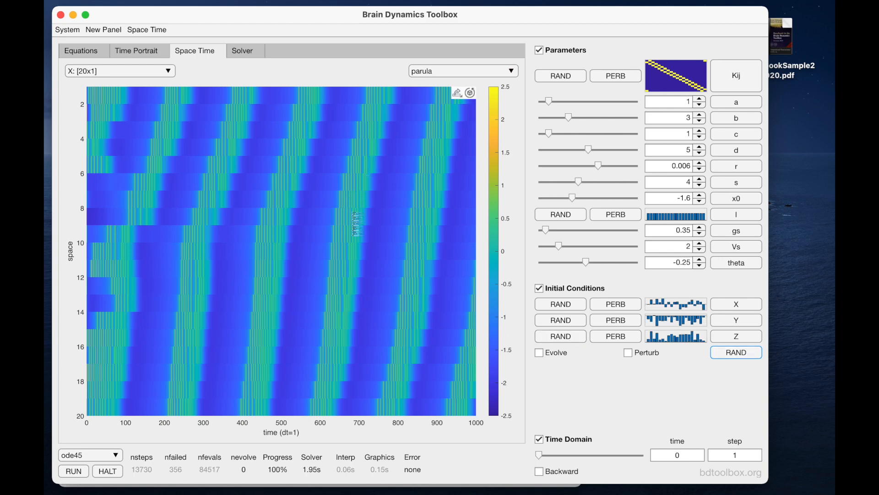
pyautogui.click(144, 51)
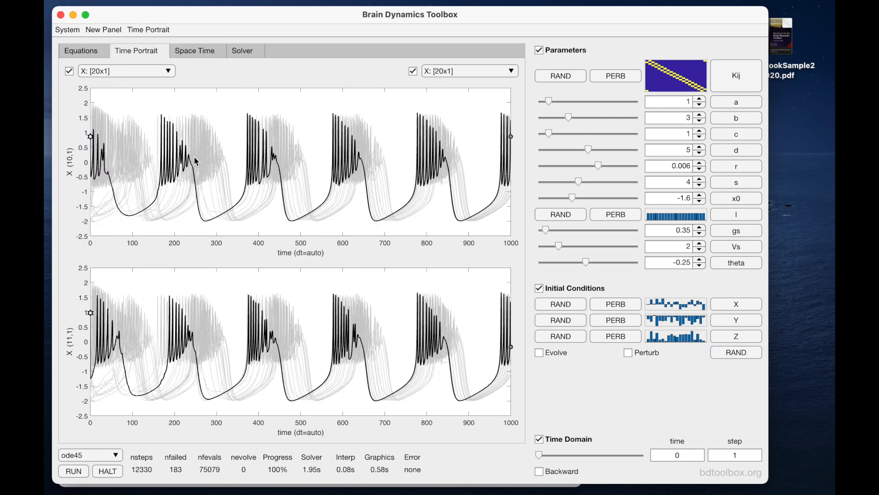
pyautogui.click(196, 50)
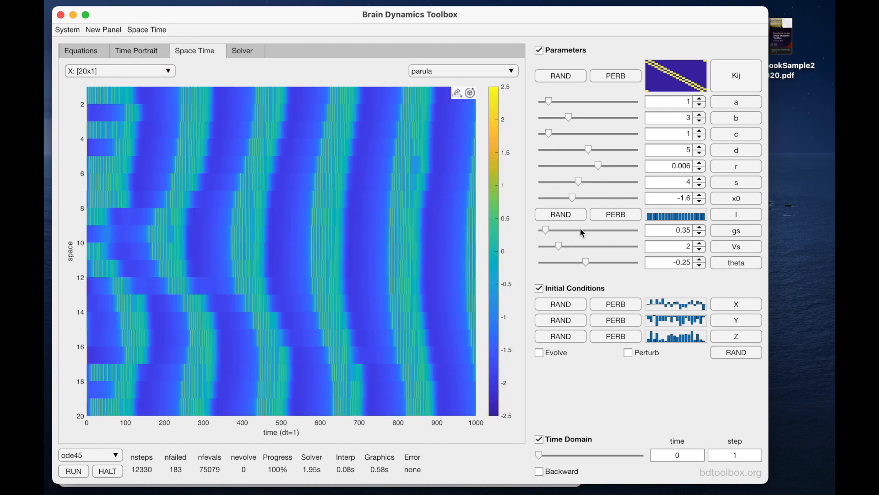
# Step: Open the value editor for the injected current I and review its histogram, statistics and values plot
pyautogui.click(735, 219)
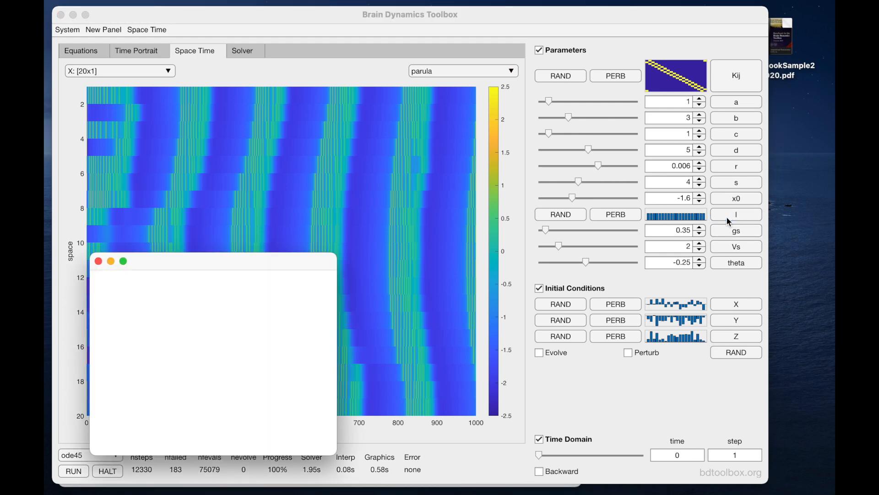
pyautogui.moveTo(276, 256); pyautogui.dragTo(737, 238)
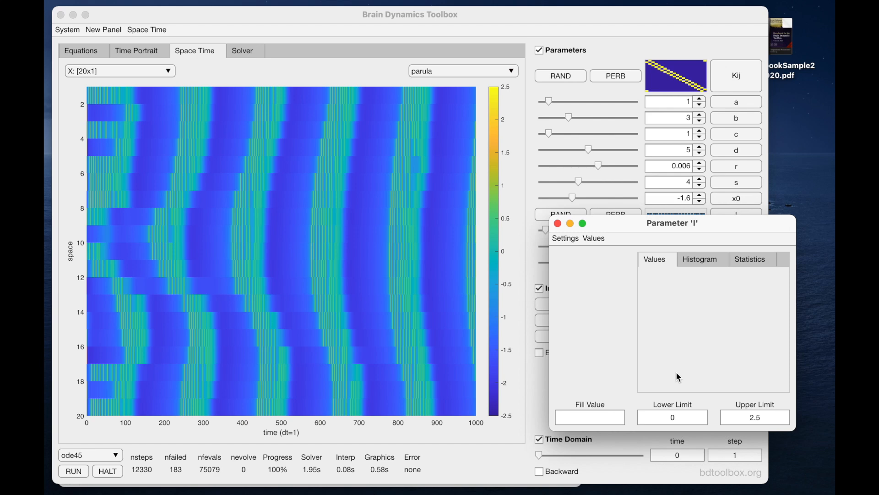
pyautogui.moveTo(747, 226); pyautogui.dragTo(745, 239)
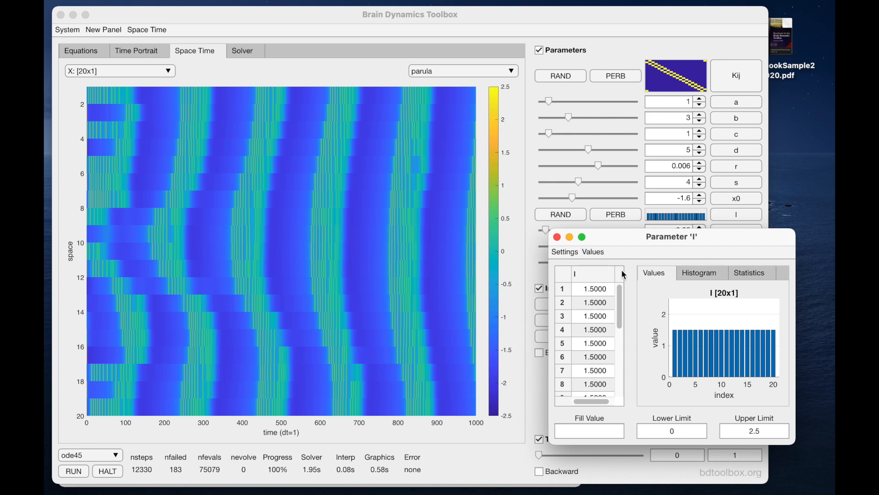
pyautogui.click(711, 276)
pyautogui.click(753, 275)
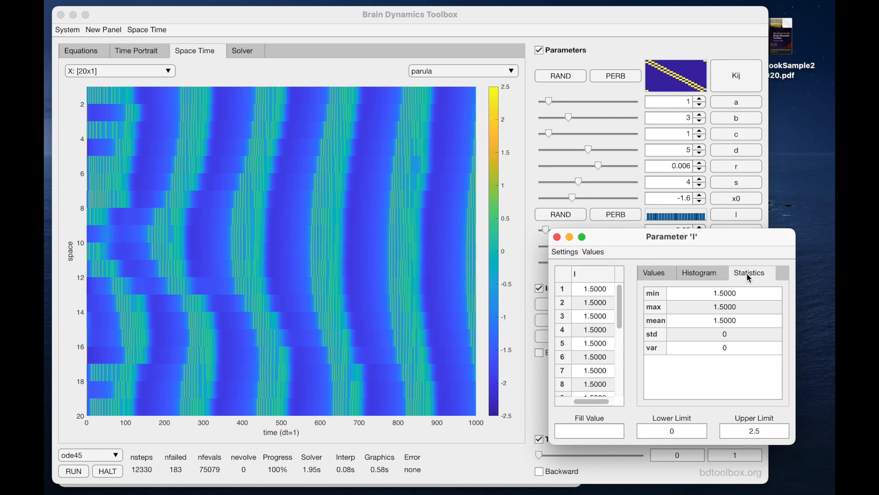
pyautogui.click(657, 276)
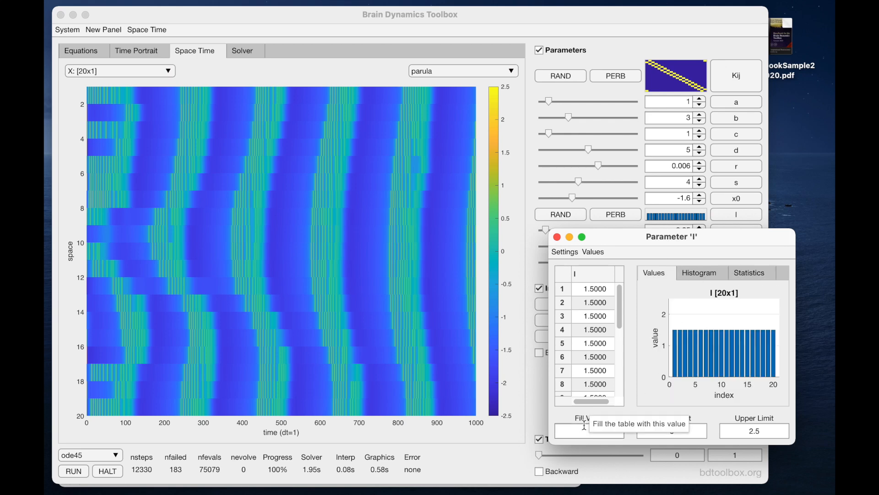
# Step: Fill every element of the current vector I with 0, keeping the space-time plot in view
pyautogui.click(596, 432)
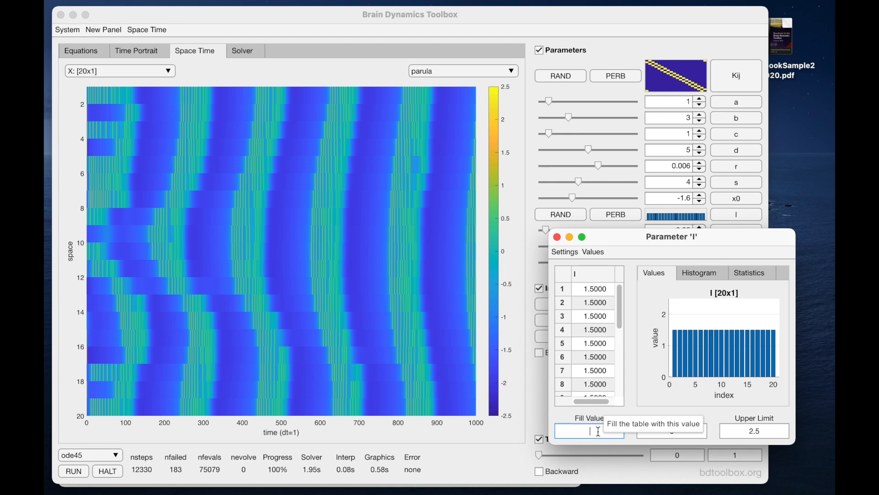
pyautogui.write('0')
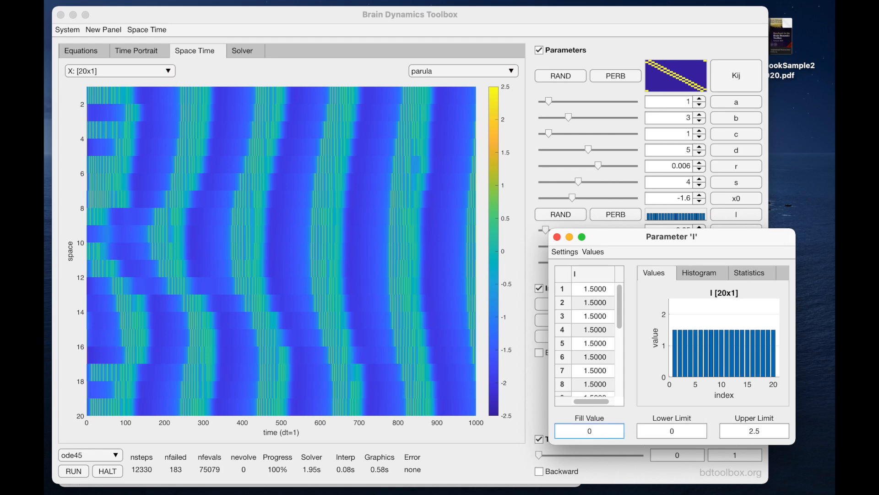
pyautogui.press('Return')
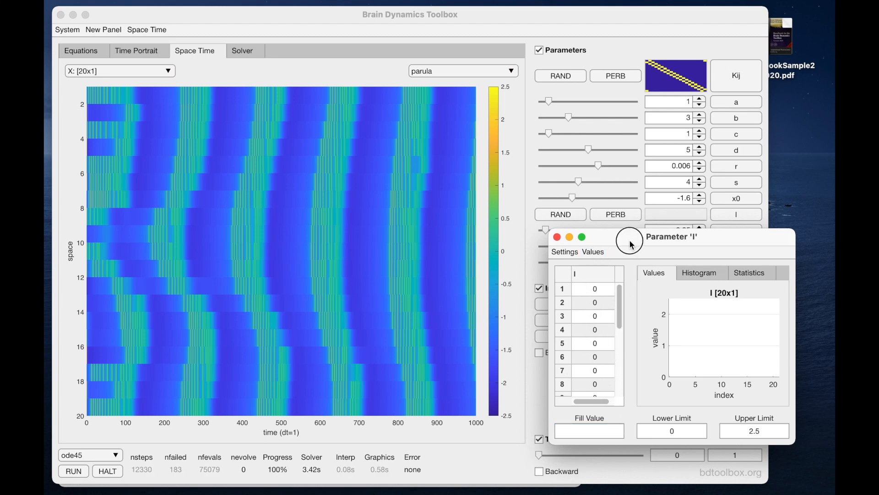
pyautogui.moveTo(624, 237); pyautogui.dragTo(646, 258)
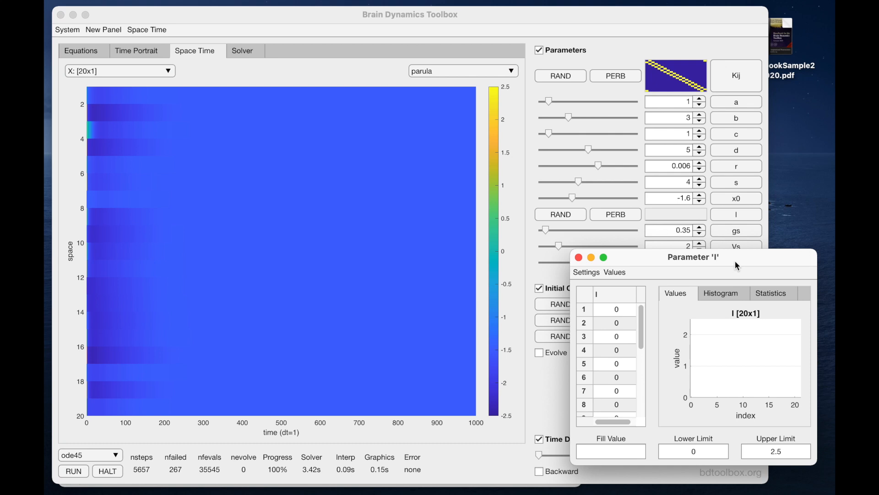
pyautogui.moveTo(735, 262); pyautogui.dragTo(733, 260)
# Step: Set the tenth element of I to 2 and view the response in the time portrait
pyautogui.moveTo(639, 323); pyautogui.dragTo(639, 364)
pyautogui.click(625, 341)
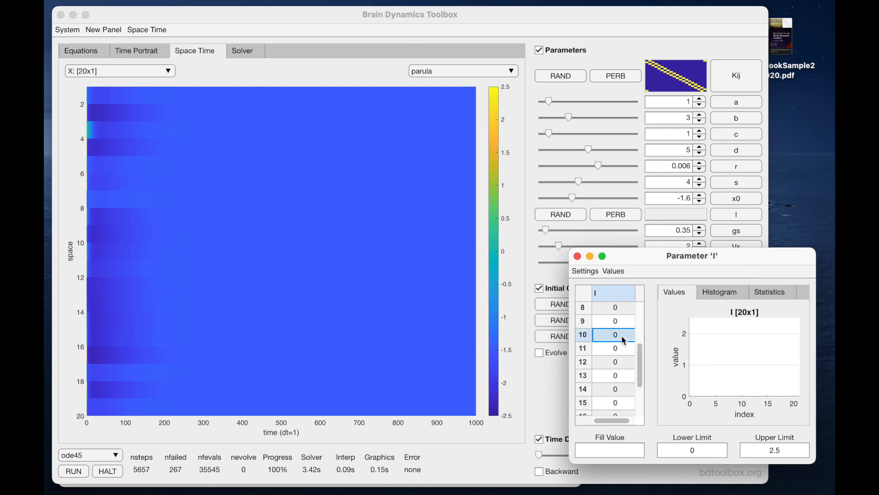
pyautogui.write('2')
pyautogui.press('Return')
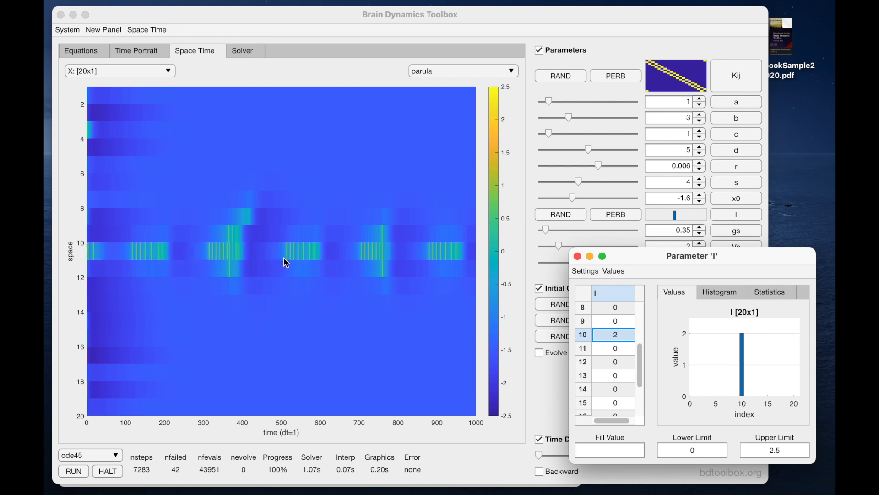
pyautogui.click(139, 53)
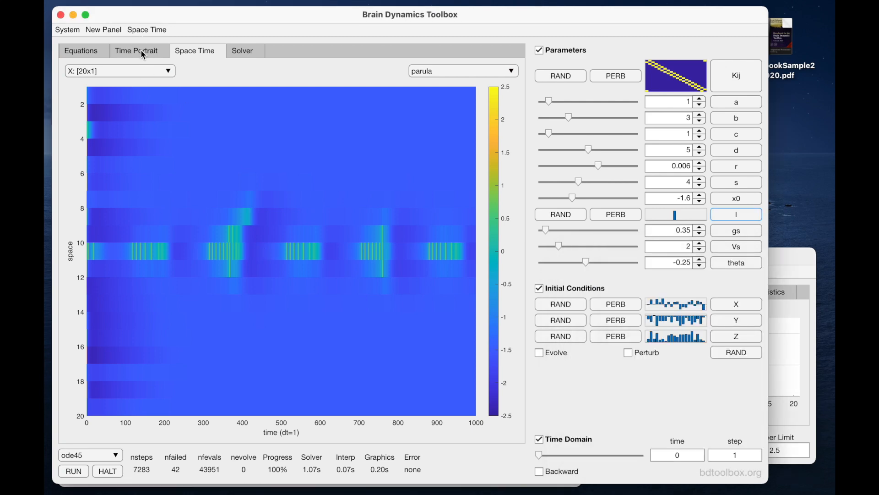
pyautogui.click(142, 53)
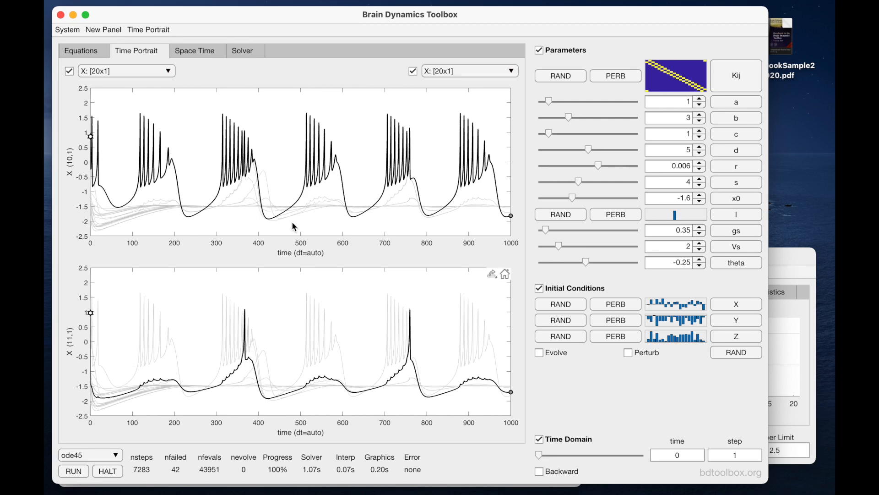
# Step: Set the eleventh element of I to 2 with the time portrait shown
pyautogui.click(785, 254)
pyautogui.click(616, 349)
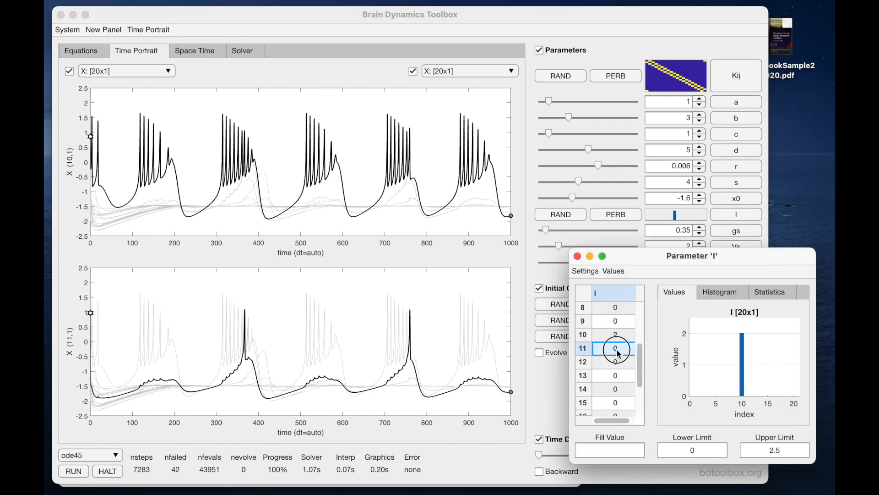
pyautogui.doubleClick(617, 348)
pyautogui.write('2')
pyautogui.press('Return')
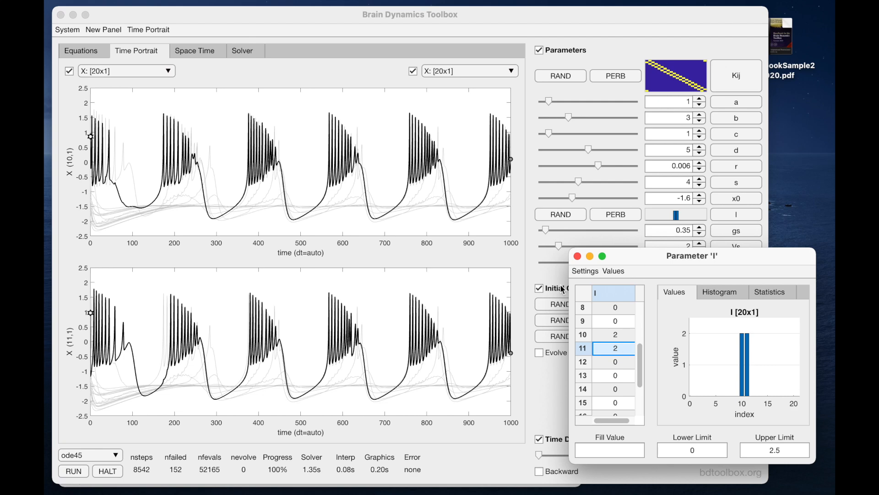
# Step: Inspect the space-time plot for the two stimulated neurons and close the value editor for I
pyautogui.click(199, 51)
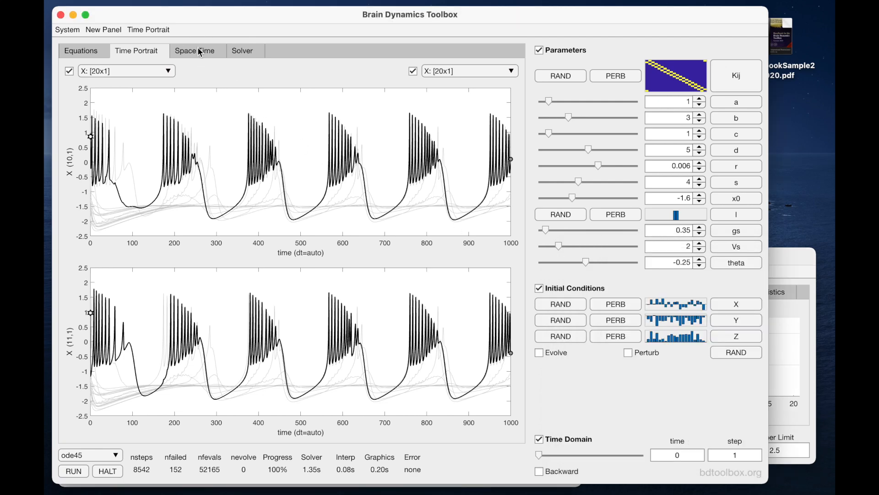
pyautogui.click(199, 51)
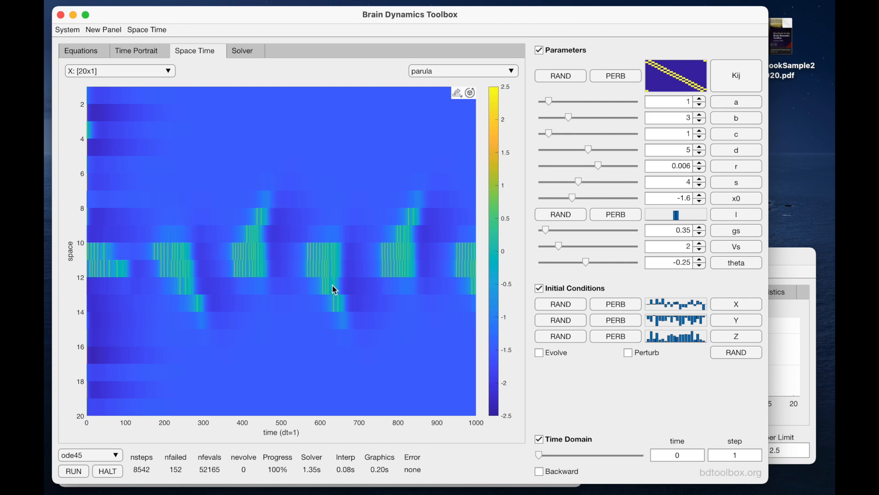
pyautogui.click(256, 224)
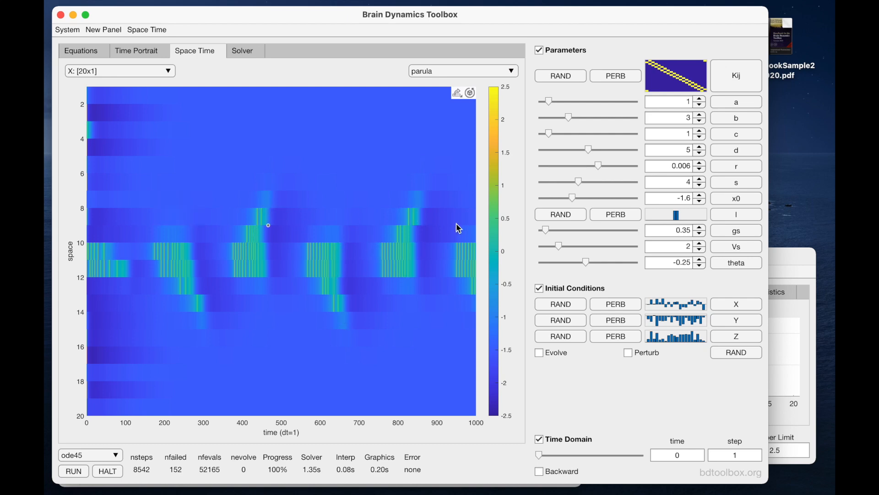
pyautogui.click(776, 257)
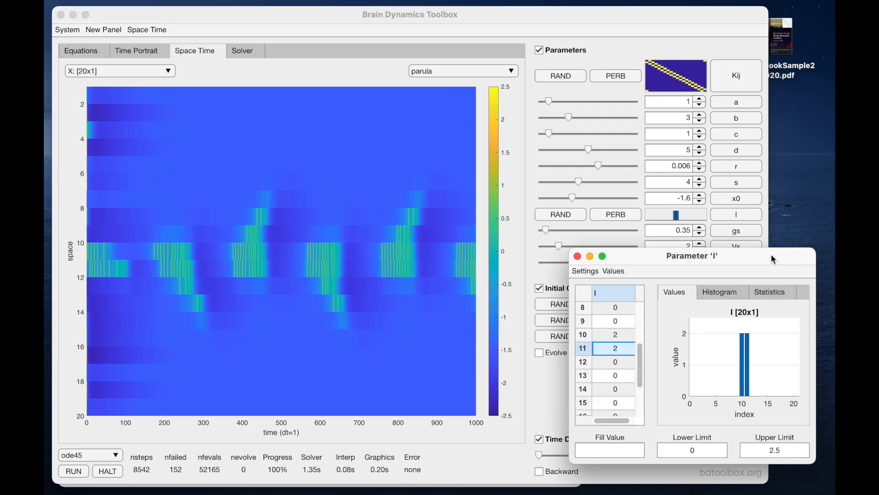
pyautogui.click(577, 257)
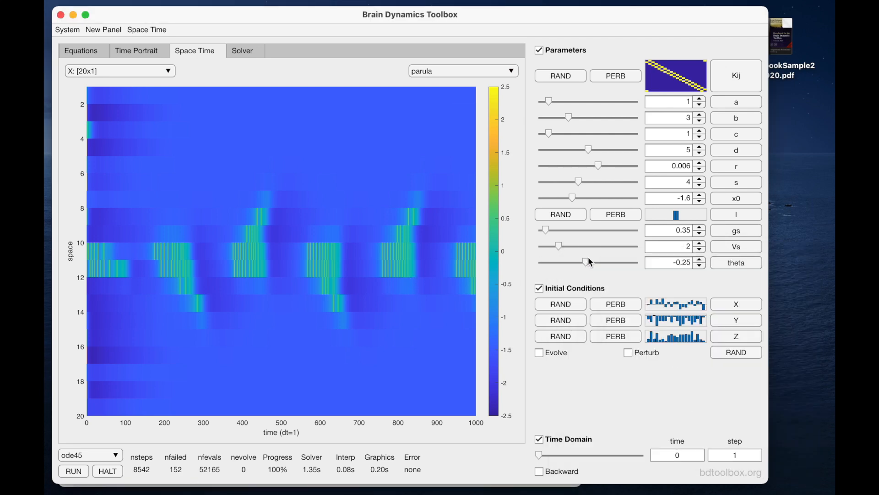
# Step: Increase the synaptic conductance gs to 0.6 and inspect the bursts in the space-time plot
pyautogui.doubleClick(690, 231)
pyautogui.click(698, 228)
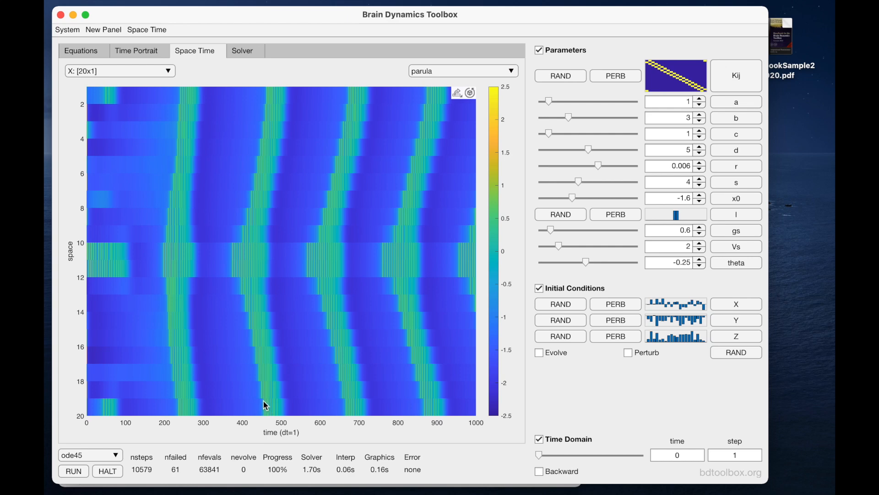
pyautogui.moveTo(264, 402)
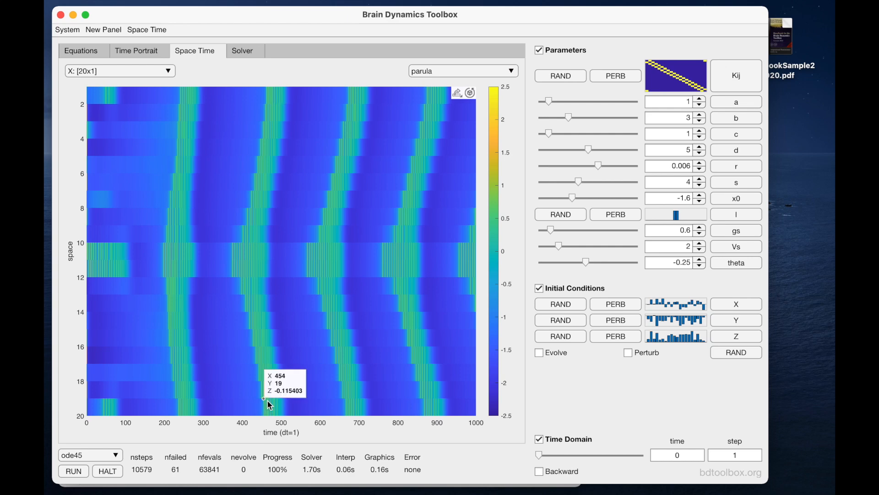
# Step: Enable evolving of the initial conditions and run the simulation again from the evolved state
pyautogui.click(540, 352)
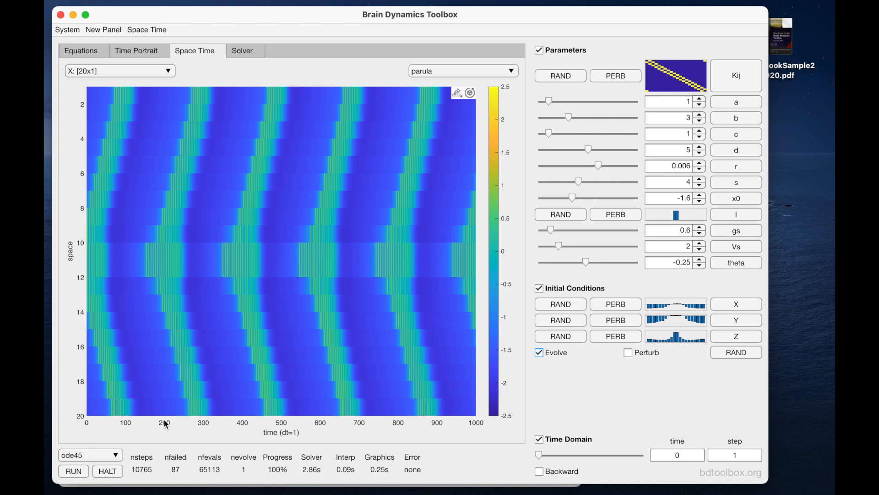
pyautogui.click(75, 472)
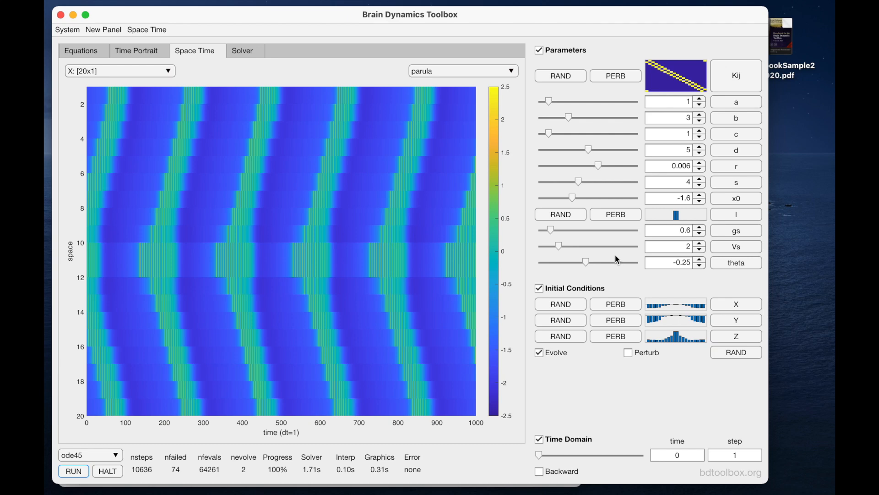
# Step: Raise the synaptic conductance gs to 0.85 and on to 1.1, and compare the time portrait with the space-time plot
pyautogui.click(700, 227)
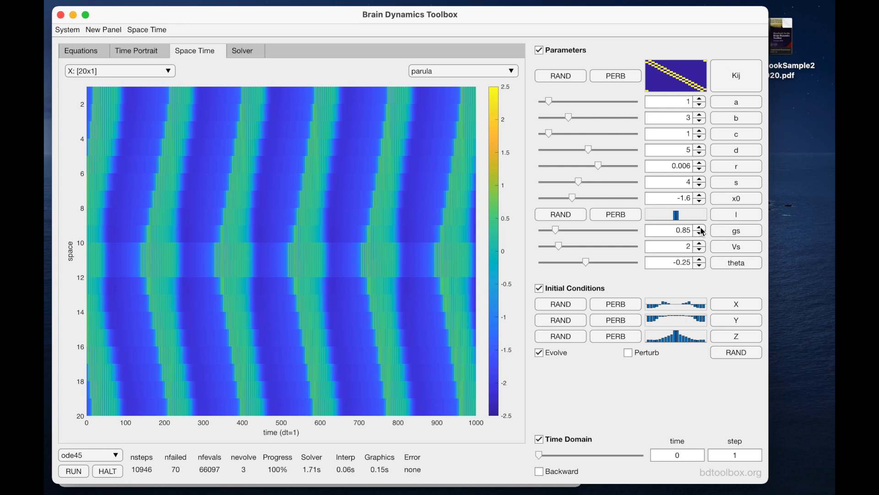
pyautogui.click(701, 227)
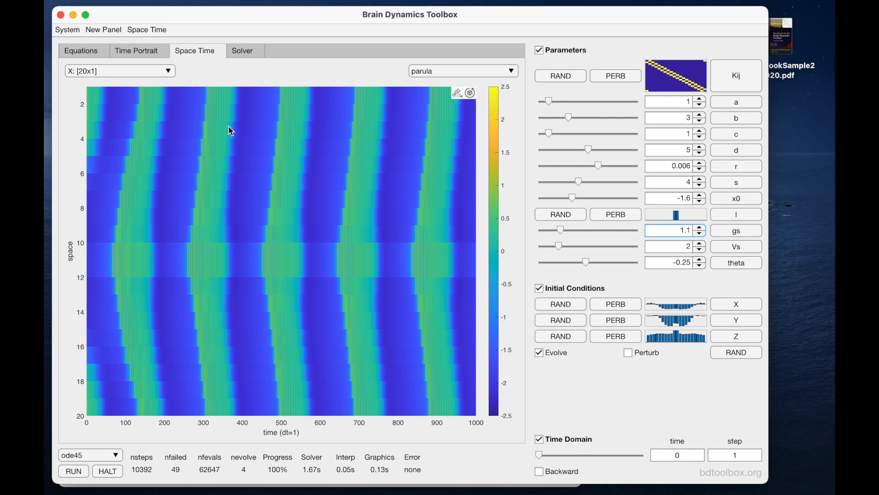
pyautogui.click(139, 51)
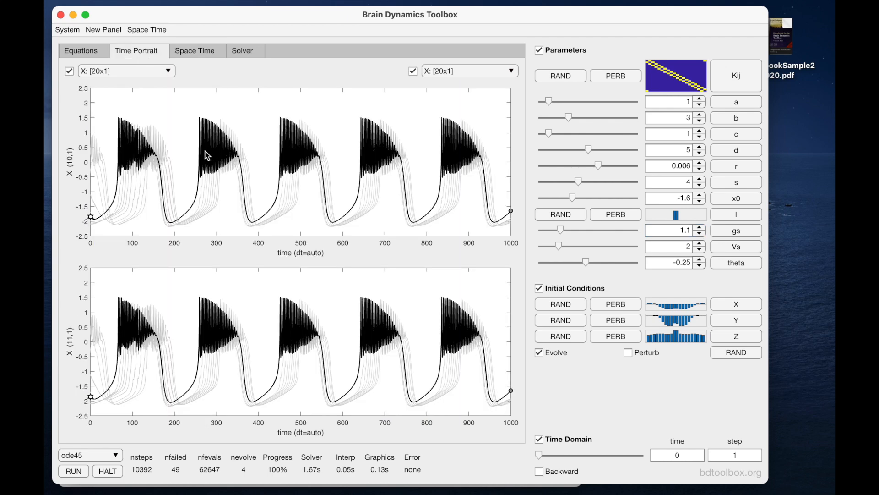
pyautogui.click(207, 51)
# Step: Lower the synaptic conductance gs to 0.6, rerun the simulation twice, and reduce gs further to 0.35
pyautogui.click(700, 234)
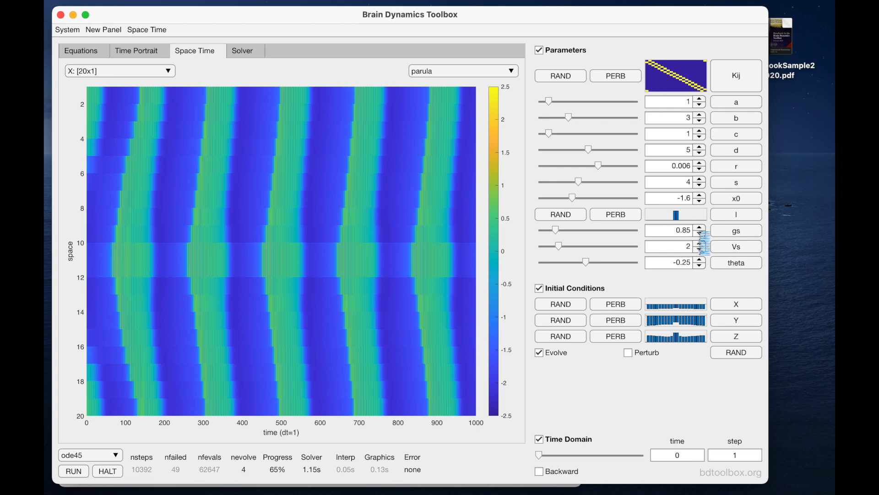
pyautogui.click(700, 234)
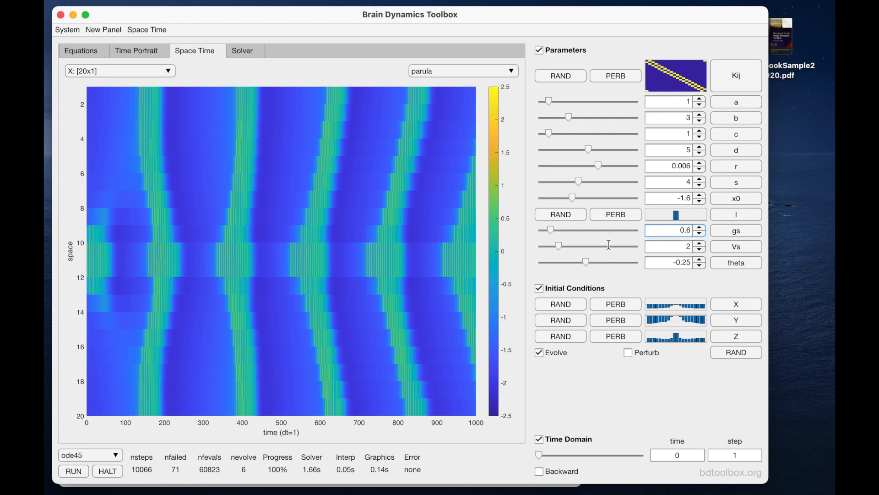
pyautogui.click(81, 472)
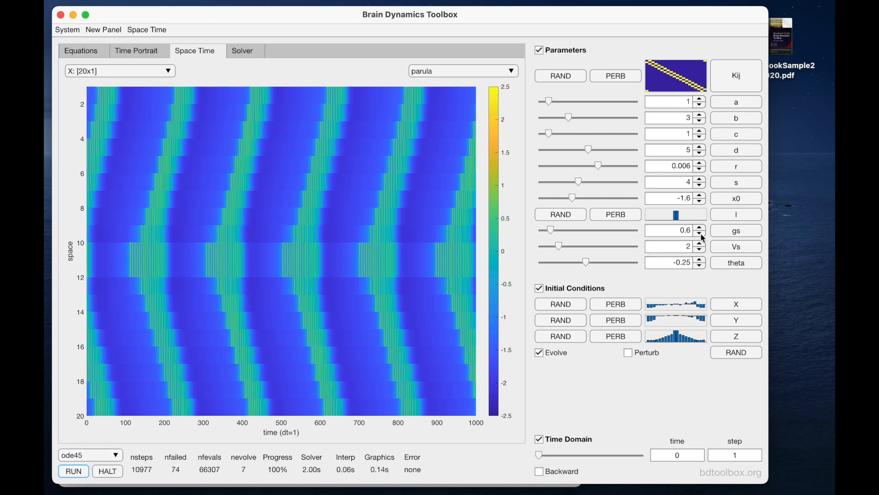
pyautogui.click(74, 472)
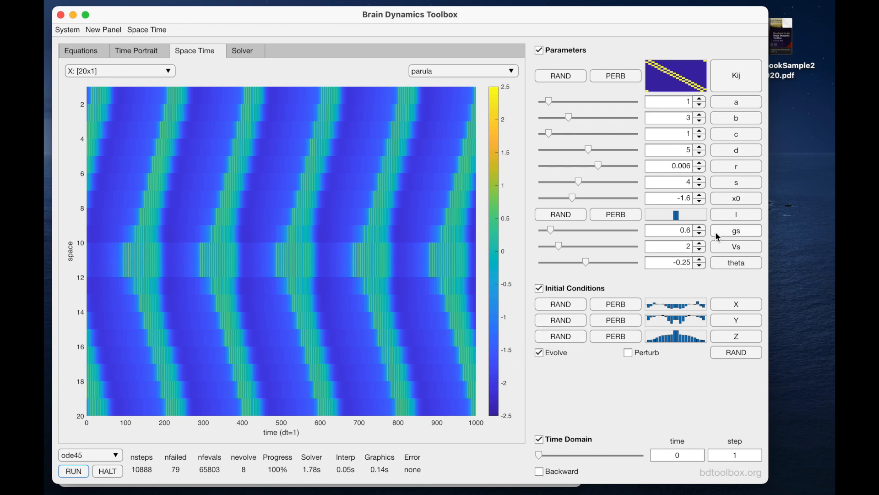
pyautogui.click(699, 234)
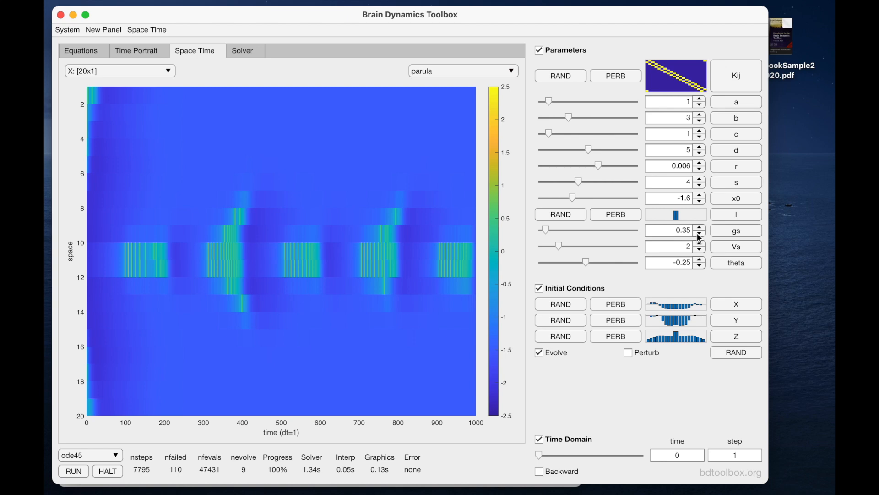
# Step: Set the synaptic conductance gs to 0.4 and rerun the simulation twice from the evolved state
pyautogui.doubleClick(689, 230)
pyautogui.write('0.4')
pyautogui.press('Return')
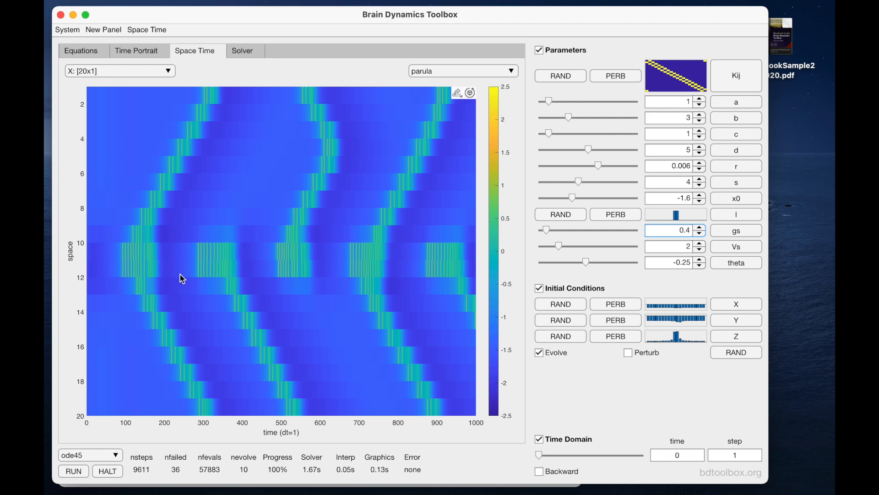
pyautogui.click(72, 471)
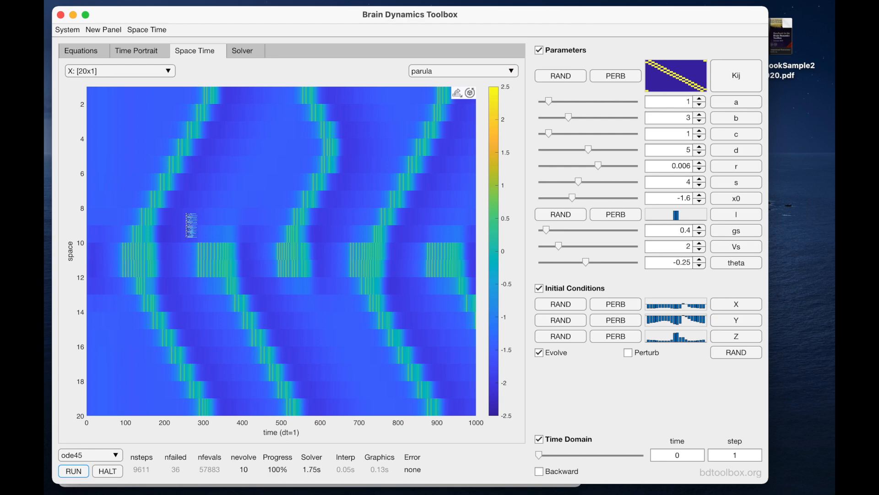
pyautogui.click(73, 470)
# Step: Increase the synaptic conductance gs to 0.5 and view the bursts in the space-time plot
pyautogui.doubleClick(690, 230)
pyautogui.write('0')
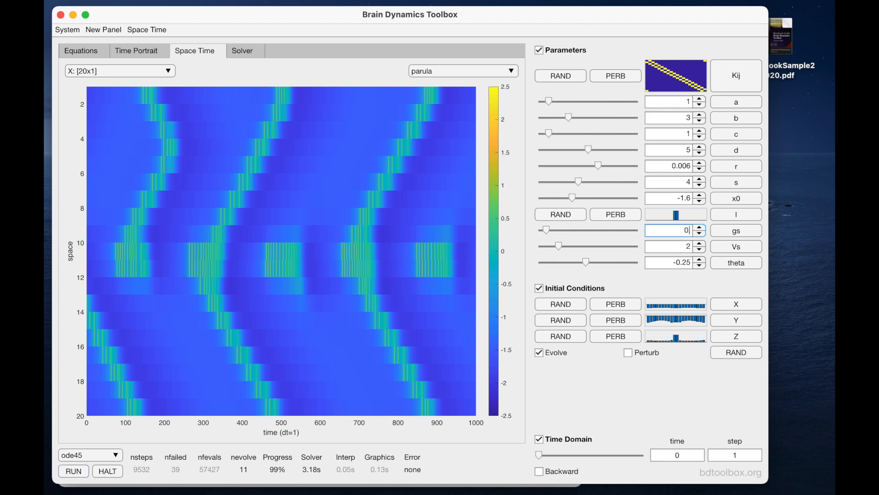
pyautogui.write('.5')
pyautogui.press('Return')
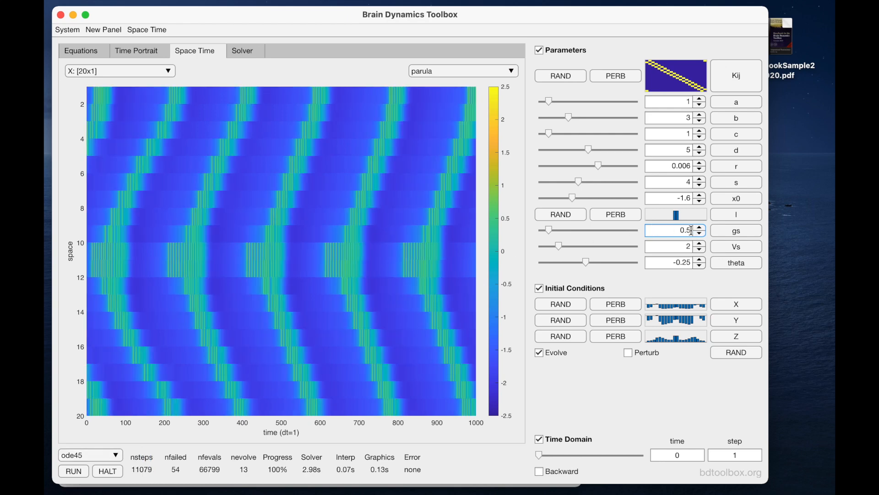
# Step: Lower the synaptic conductance gs to 0.3, and raise it slightly to 0.35
pyautogui.press('BackSpace')
pyautogui.press('BackSpace')
pyautogui.press('BackSpace')
pyautogui.write('0.3')
pyautogui.press('Return')
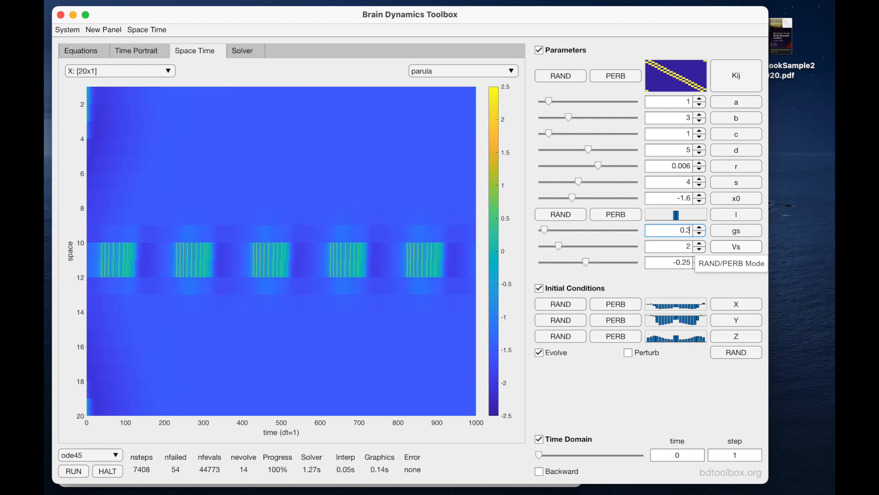
pyautogui.write('5')
pyautogui.press('Return')
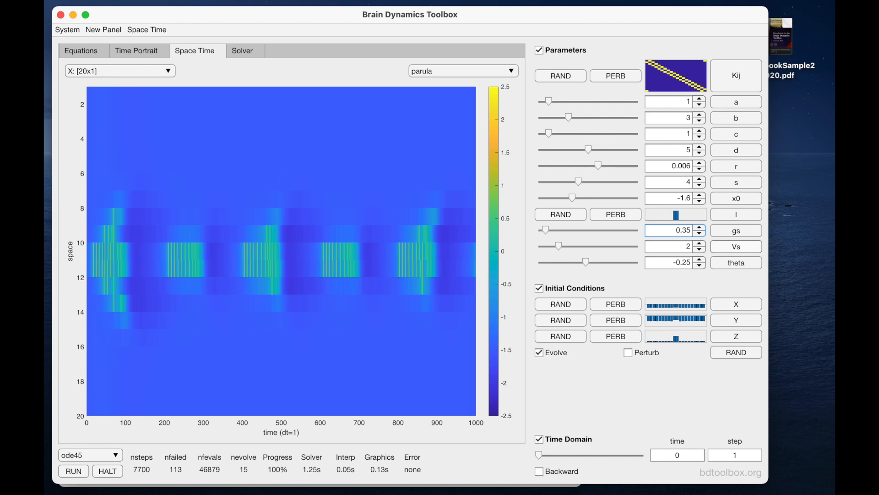
# Step: Raise the synaptic conductance gs in small increments through 0.36 and 0.38 to 0.39, and rerun the simulation
pyautogui.press('BackSpace')
pyautogui.write('6')
pyautogui.press('Return')
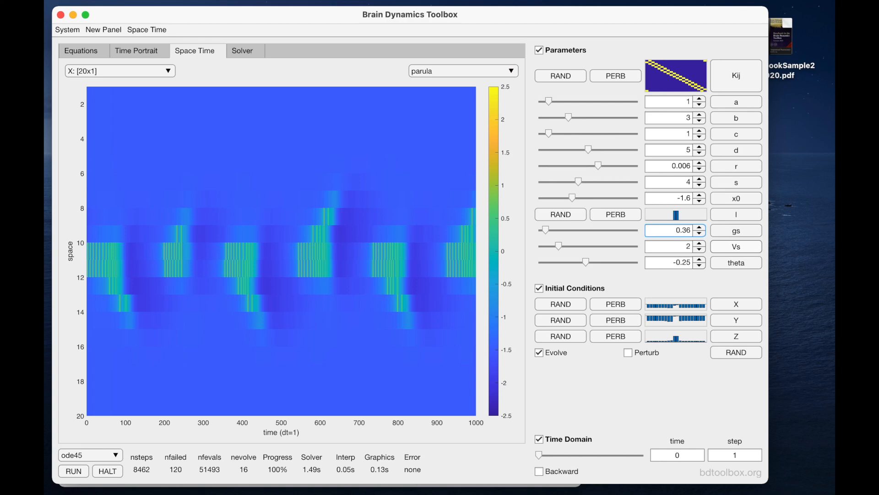
pyautogui.press('Return')
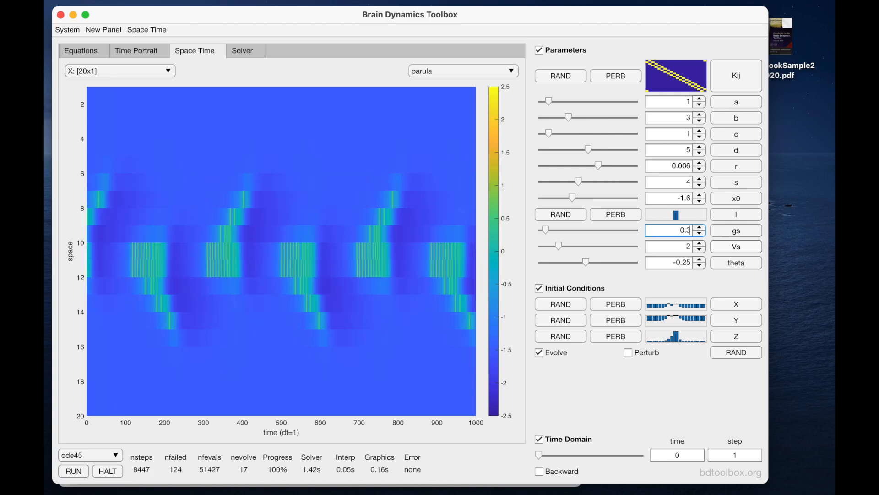
pyautogui.press('Return')
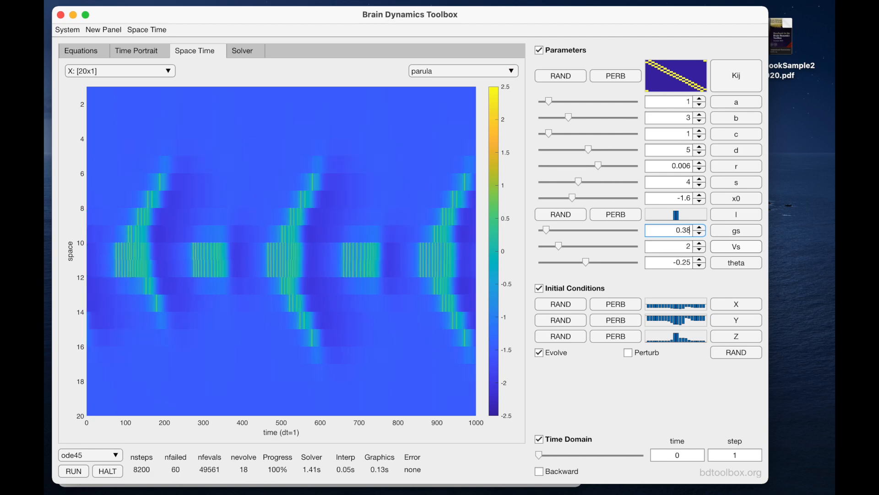
pyautogui.write('9')
pyautogui.press('Return')
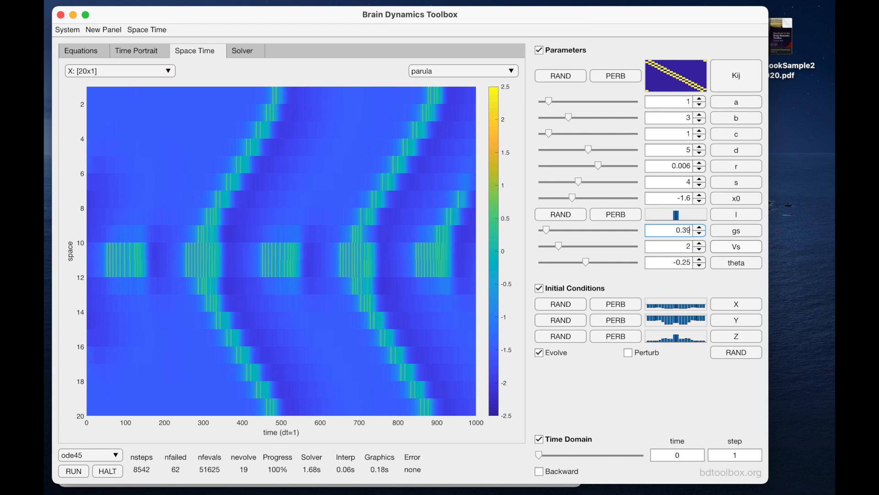
pyautogui.click(72, 469)
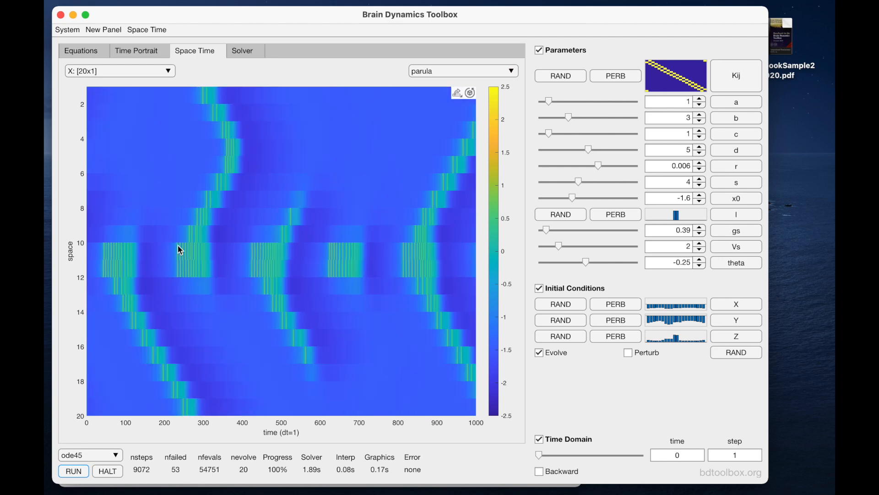
pyautogui.doubleClick(688, 231)
pyautogui.click(699, 233)
pyautogui.click(700, 234)
pyautogui.click(699, 232)
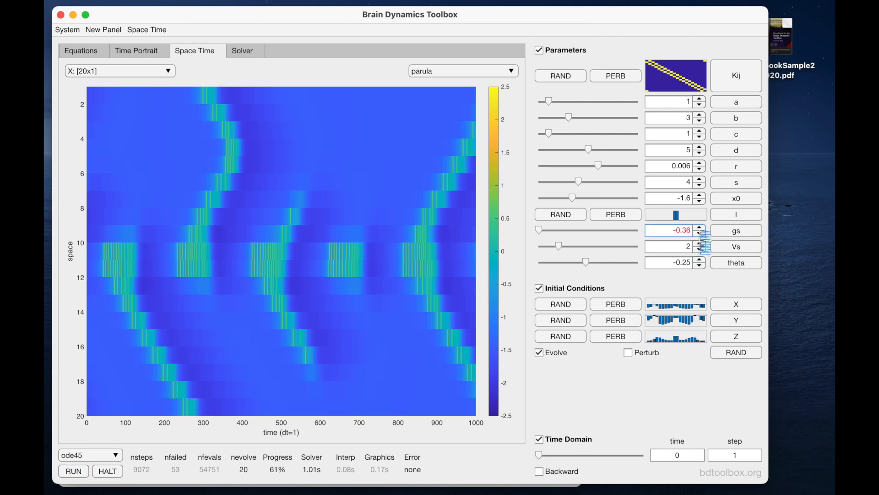
pyautogui.click(699, 227)
pyautogui.click(700, 227)
pyautogui.click(700, 227)
# Step: Set the synaptic conductance gs to 0, rerun the simulation, and inspect a point above the bursting band in the space-time plot
pyautogui.doubleClick(677, 230)
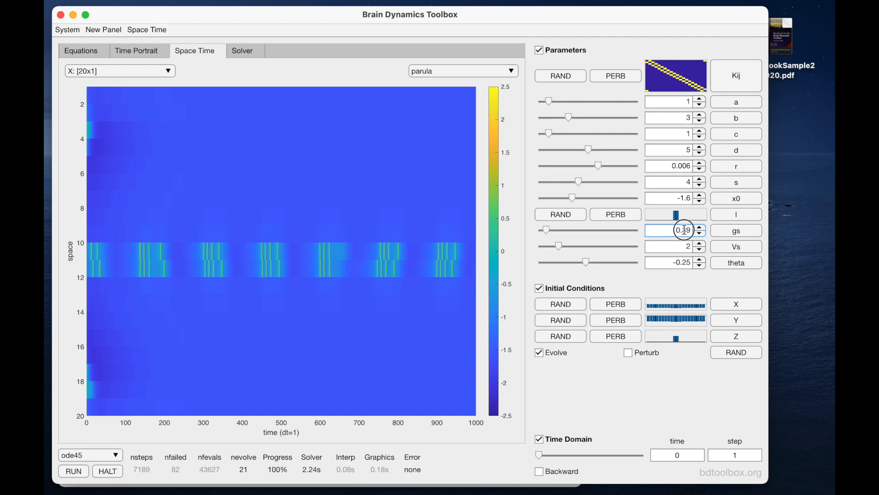
pyautogui.write('0')
pyautogui.press('Return')
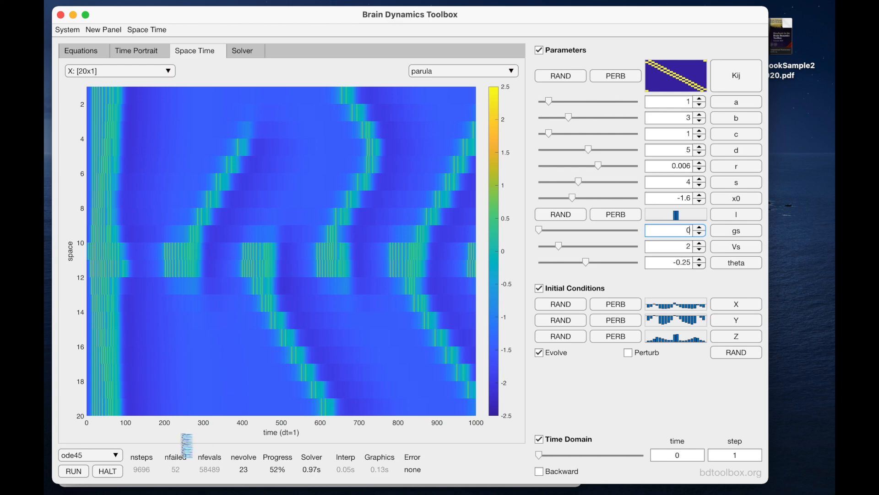
pyautogui.click(74, 471)
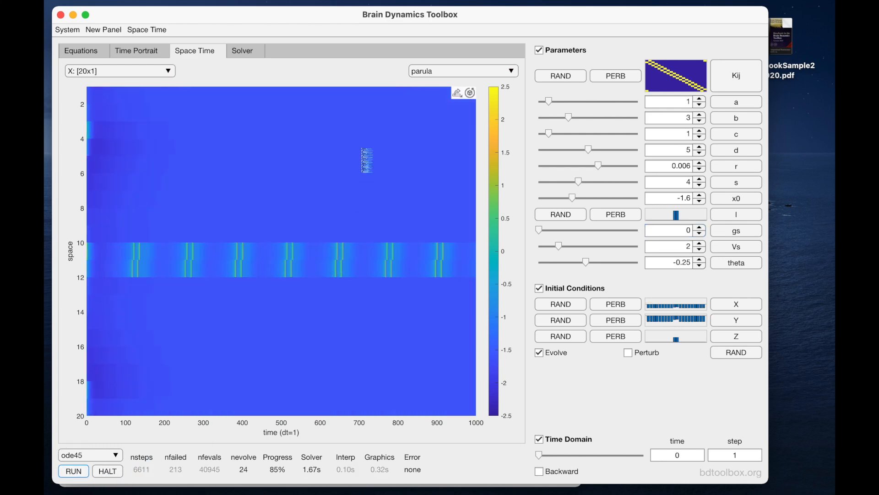
pyautogui.click(362, 156)
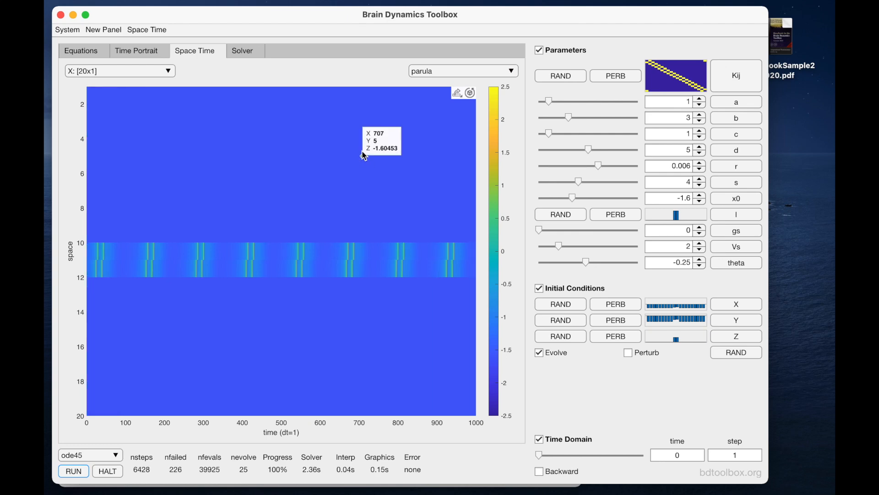
# Step: Lower the synaptic conductance gs to -0.25, rerun the simulation, and continue lowering gs in steps of 0.25 to -1
pyautogui.click(700, 234)
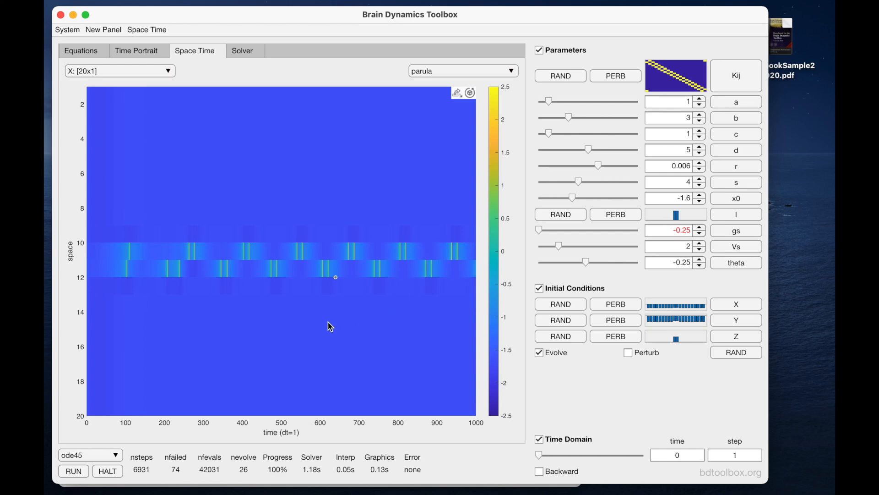
pyautogui.click(78, 473)
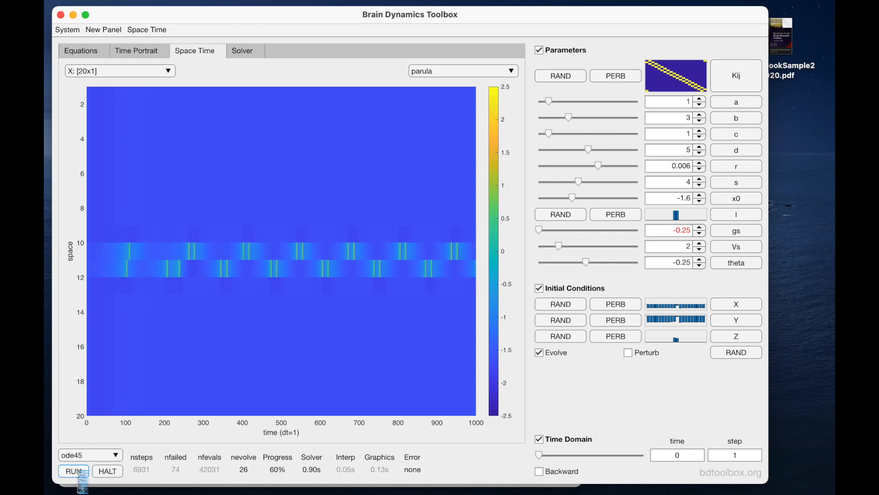
pyautogui.click(701, 234)
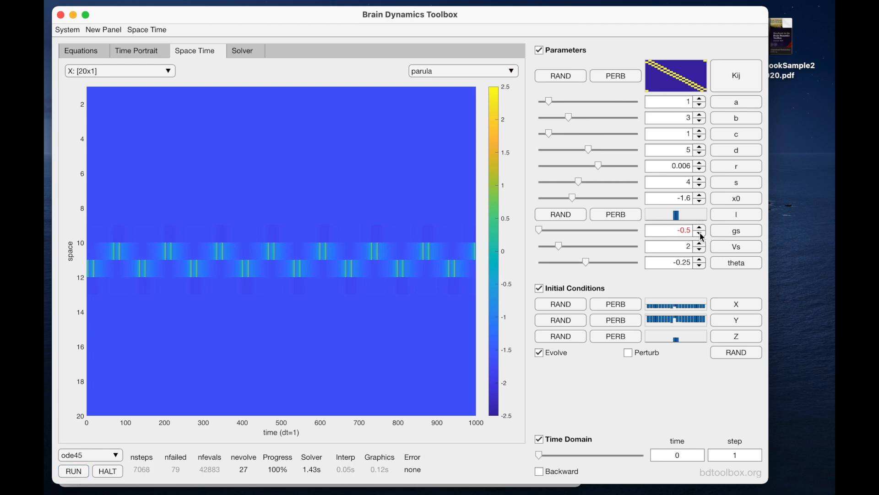
pyautogui.click(700, 234)
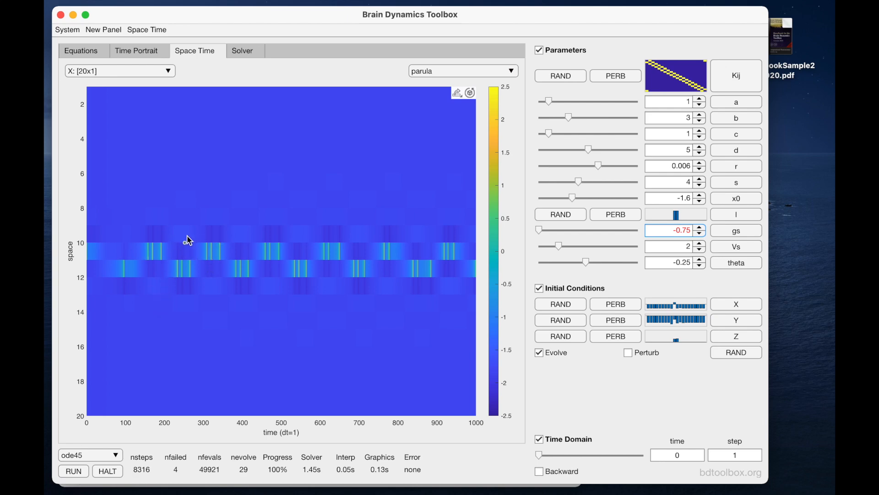
pyautogui.click(701, 234)
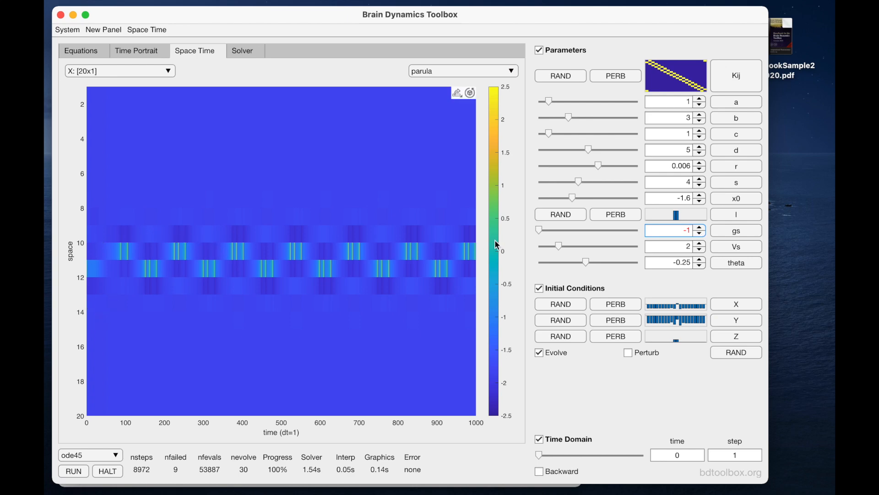
# Step: Reduce the synaptic conductance gs further in steps of 0.25, from -1.25 down to -2
pyautogui.click(700, 234)
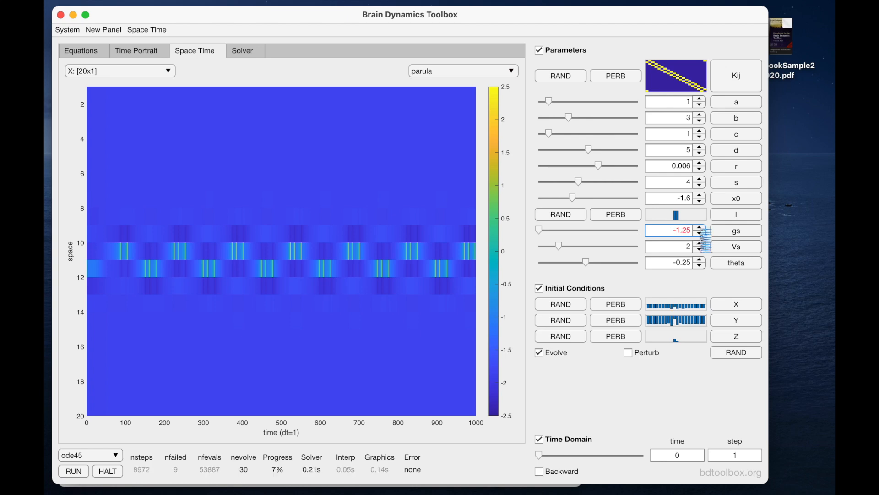
pyautogui.click(699, 234)
pyautogui.click(700, 234)
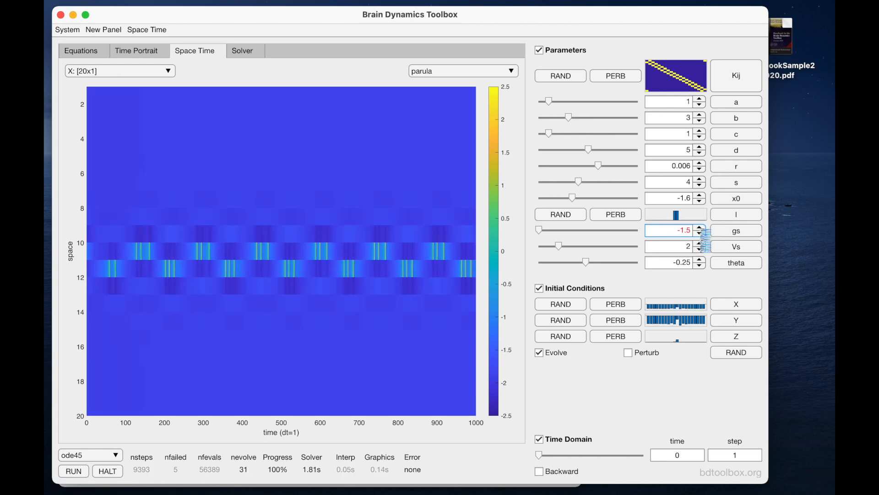
pyautogui.click(701, 234)
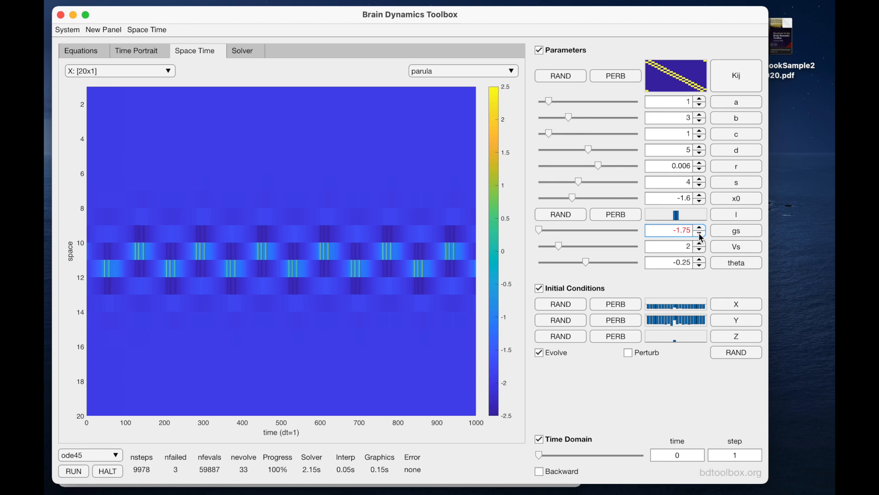
pyautogui.click(701, 234)
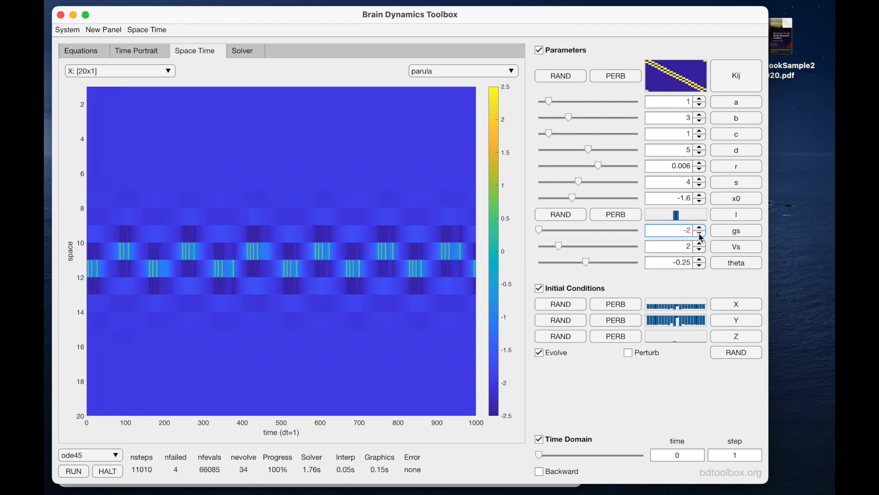
# Step: Strengthen the negative coupling by lowering the synaptic conductance gs through -3.5 to -4
pyautogui.click(699, 233)
pyautogui.click(699, 233)
pyautogui.click(700, 233)
pyautogui.click(699, 233)
pyautogui.click(699, 234)
pyautogui.click(700, 234)
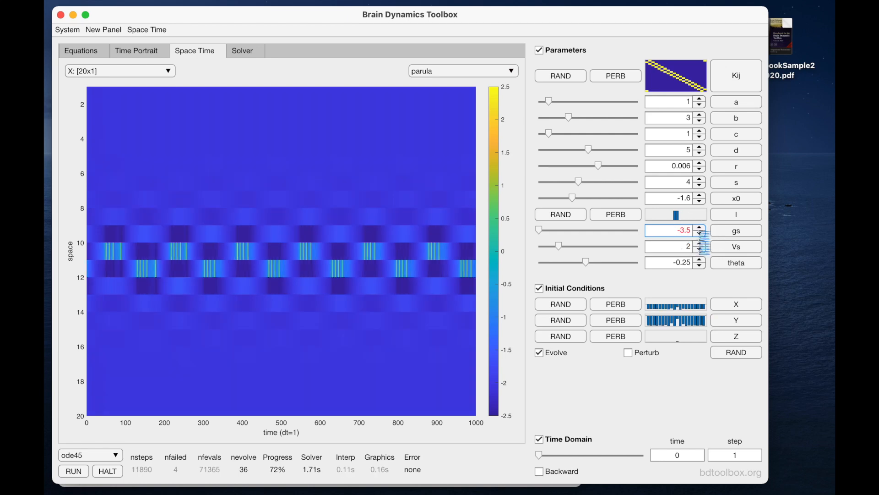
pyautogui.click(700, 233)
pyautogui.click(699, 233)
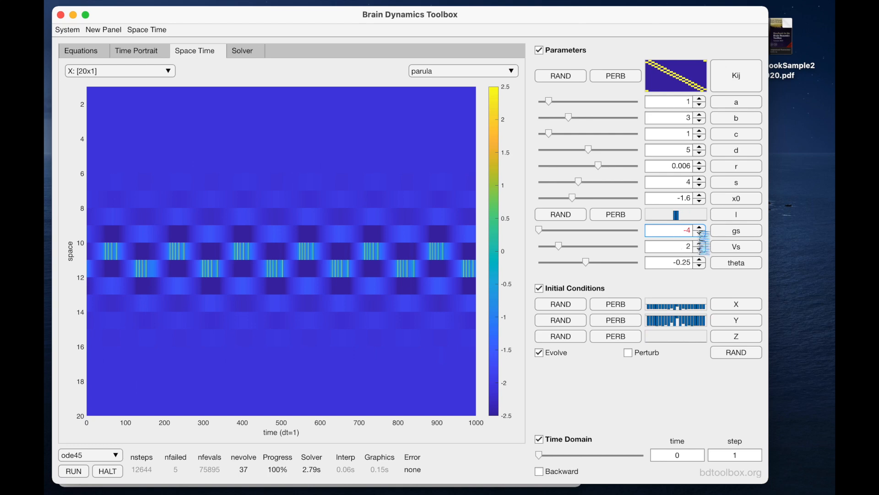
pyautogui.click(700, 234)
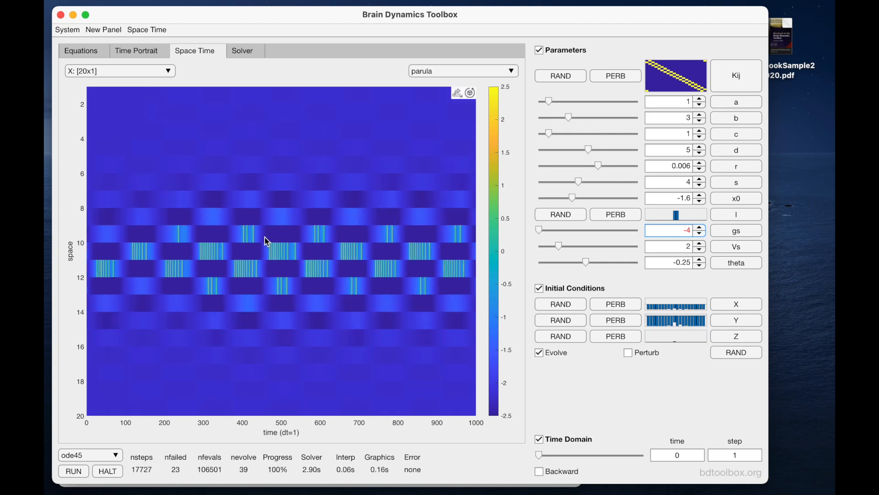
# Step: Examine a point near node 13 in the space-time plot and compare the pattern with the time portraits of neurons 10 and 11
pyautogui.click(249, 290)
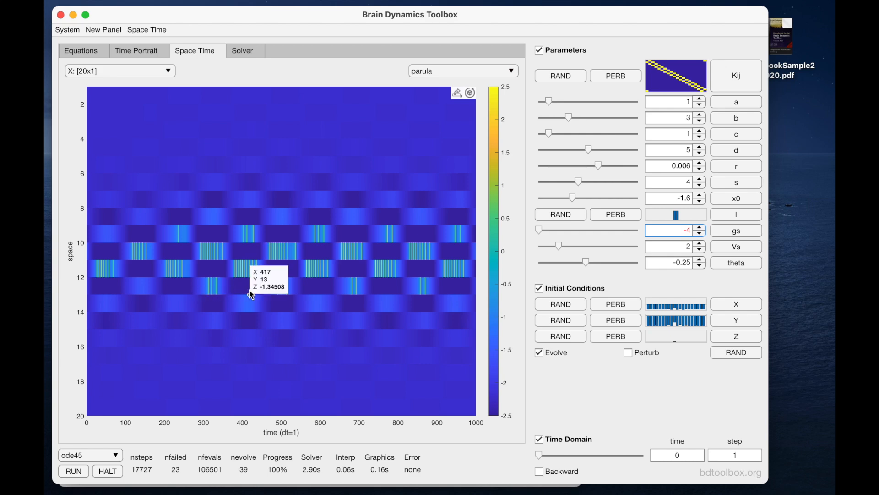
pyautogui.click(144, 51)
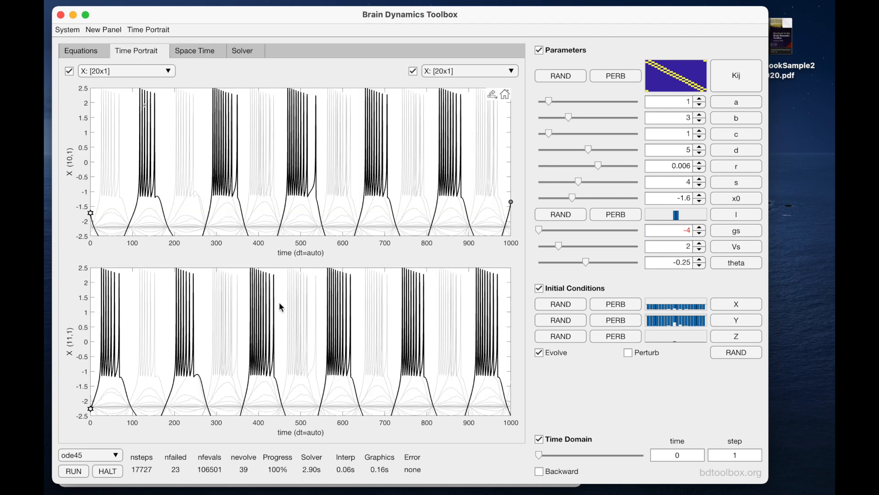
pyautogui.click(204, 51)
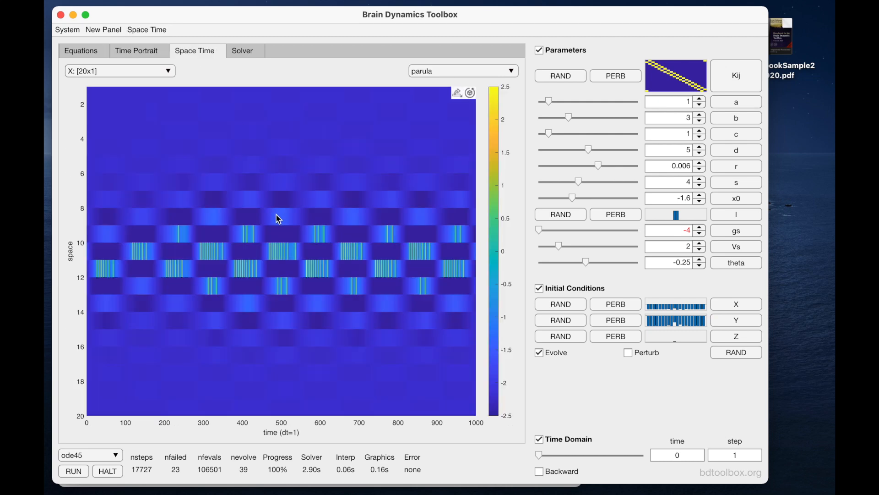
# Step: Set the synaptic conductance gs to -5, inspect a point near node 8 in the space-time plot, and rerun the simulation
pyautogui.click(692, 230)
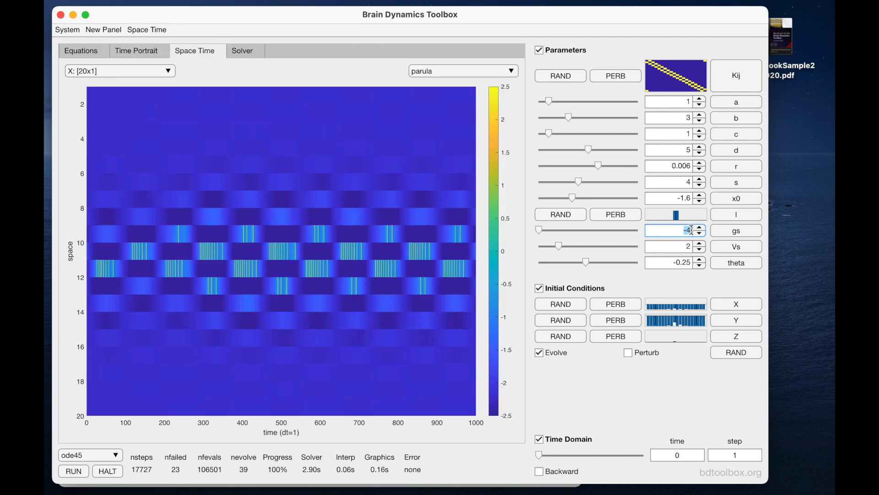
pyautogui.write('-5')
pyautogui.press('Return')
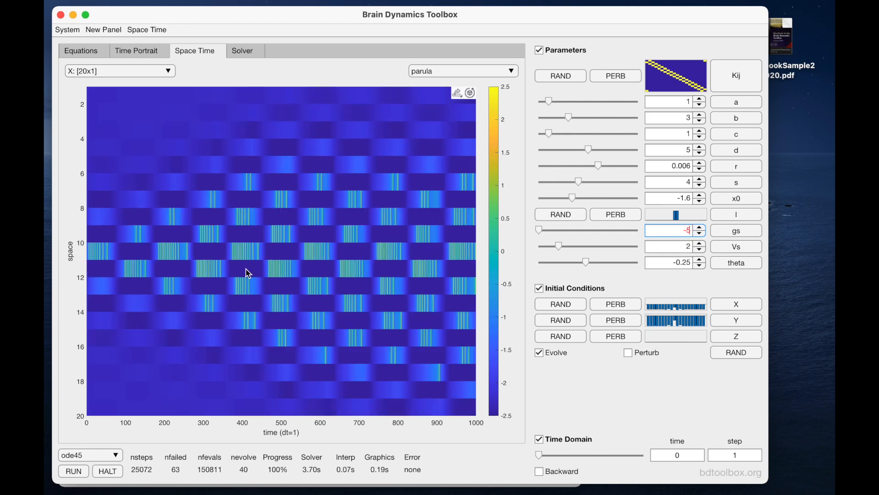
pyautogui.click(281, 212)
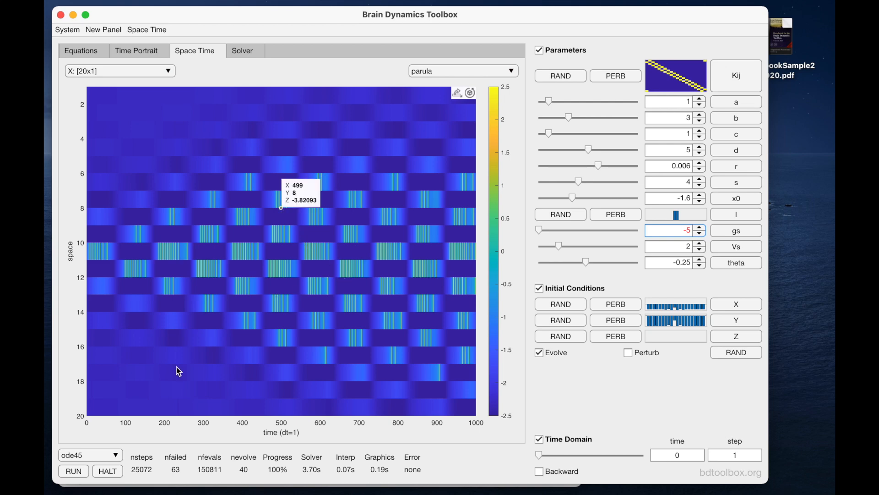
pyautogui.click(76, 471)
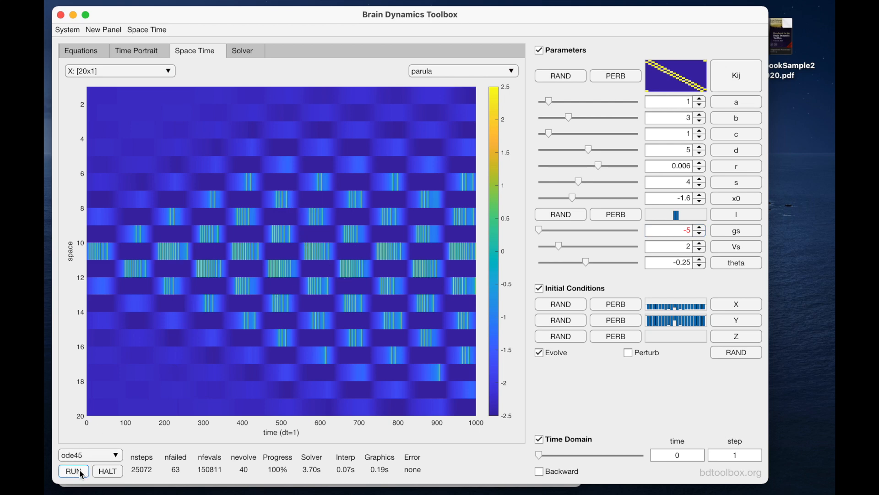